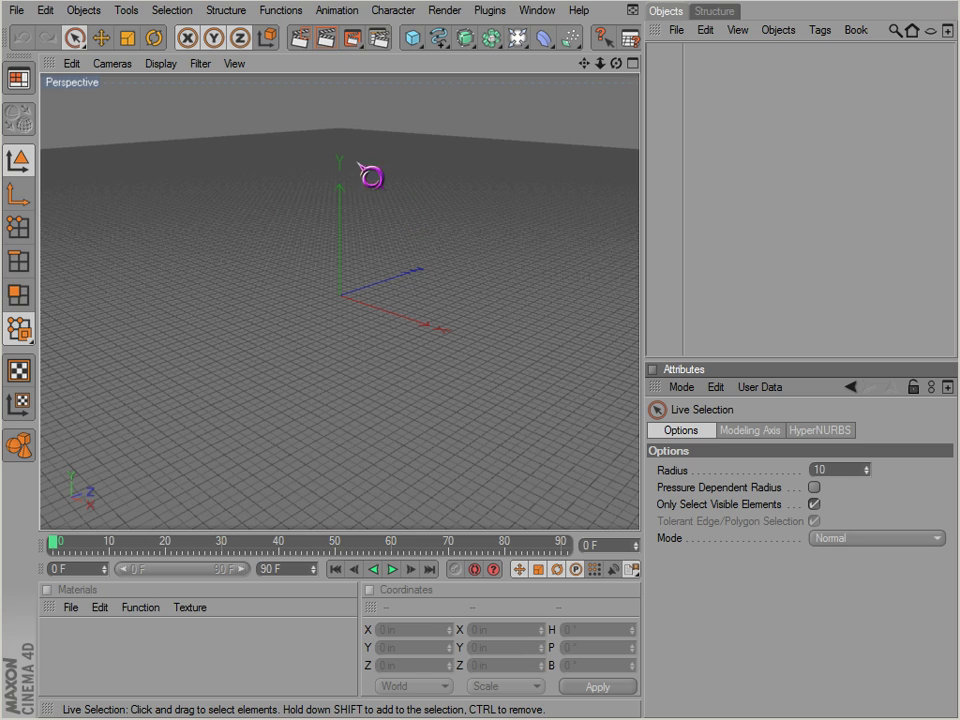
# Add a cube primitive and convert it to an editable polygon object.
pyautogui.moveTo(413, 40); pyautogui.dragTo(464, 60)
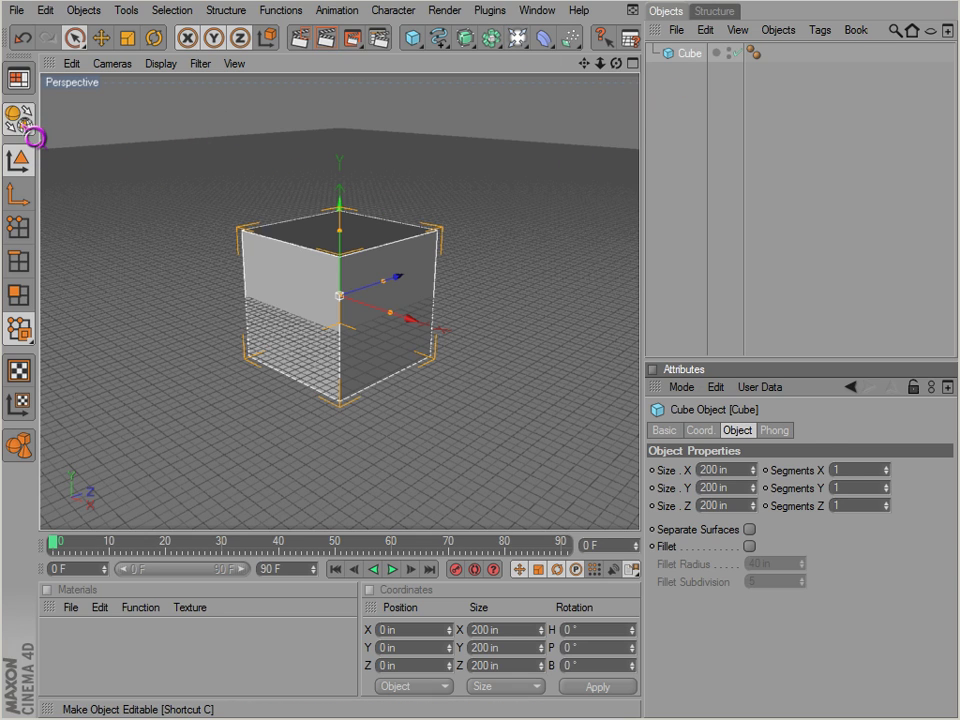
pyautogui.click(20, 120)
# Switch to the CamStudioCaptureUV layout and activate UV polygon editing for the cube.
pyautogui.click(18, 78)
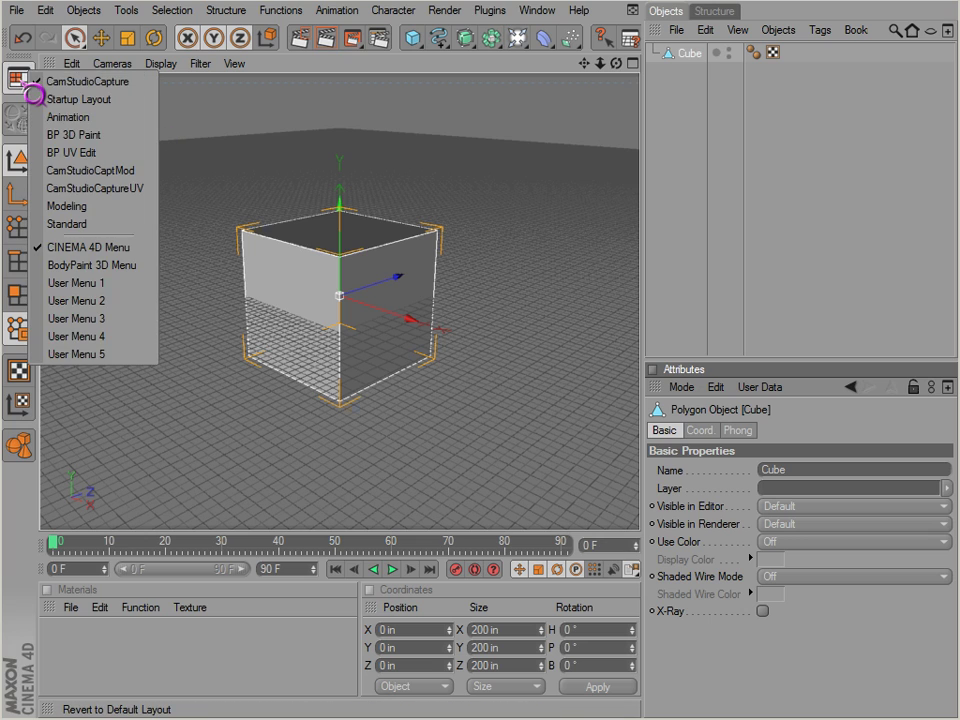
pyautogui.click(100, 188)
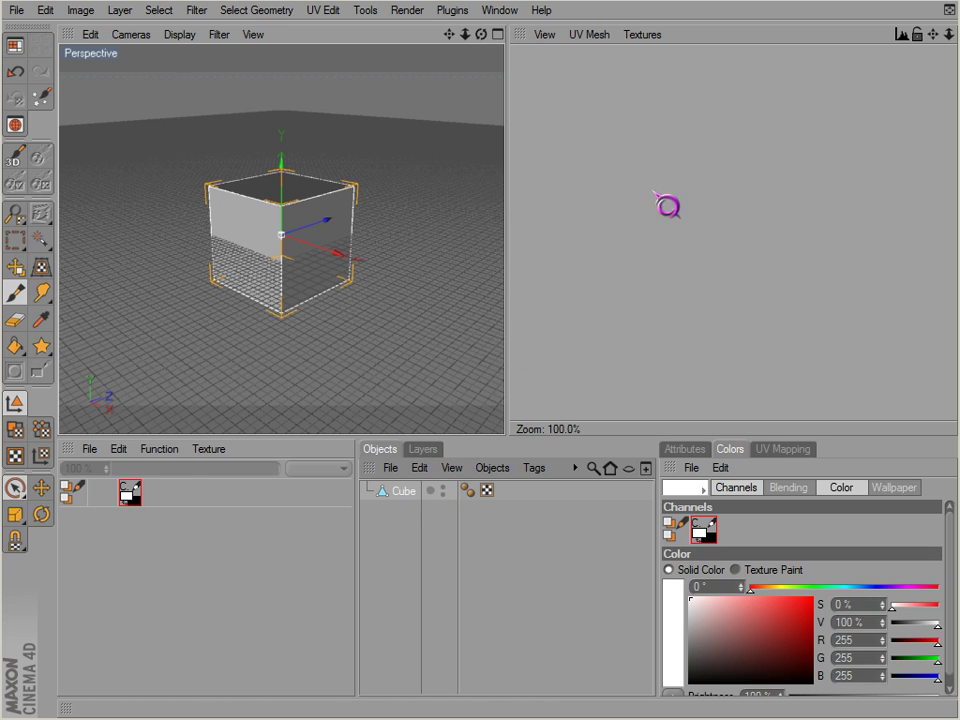
pyautogui.click(38, 441)
pyautogui.click(22, 428)
pyautogui.click(36, 429)
pyautogui.click(23, 427)
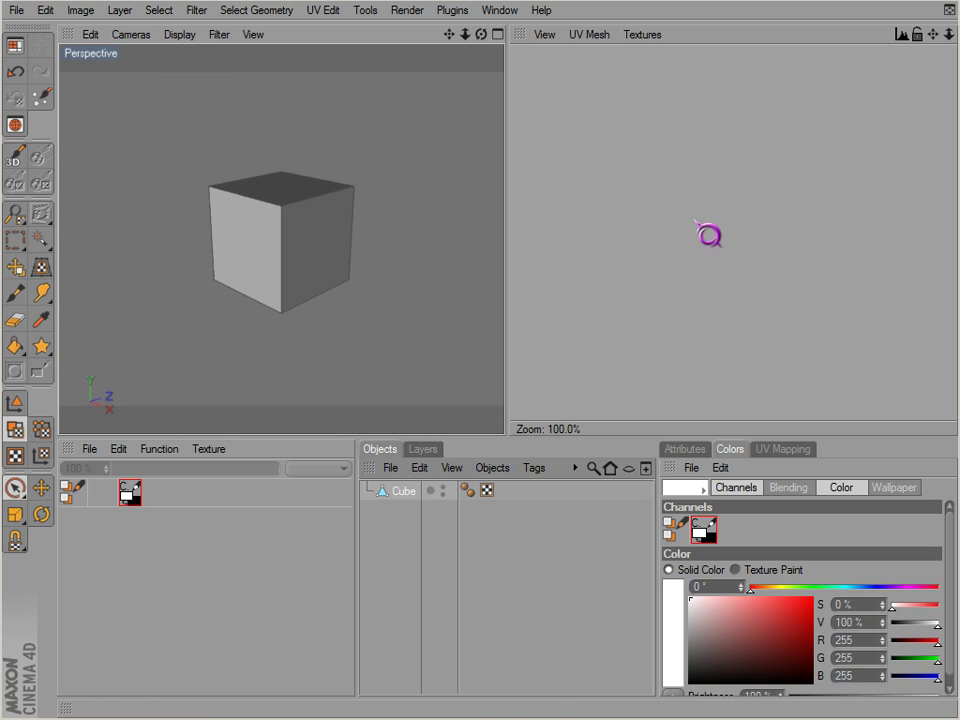
# Examine the cube's default UV square in the texture view at different zoom levels.
pyautogui.scroll(-1, 714, 268)
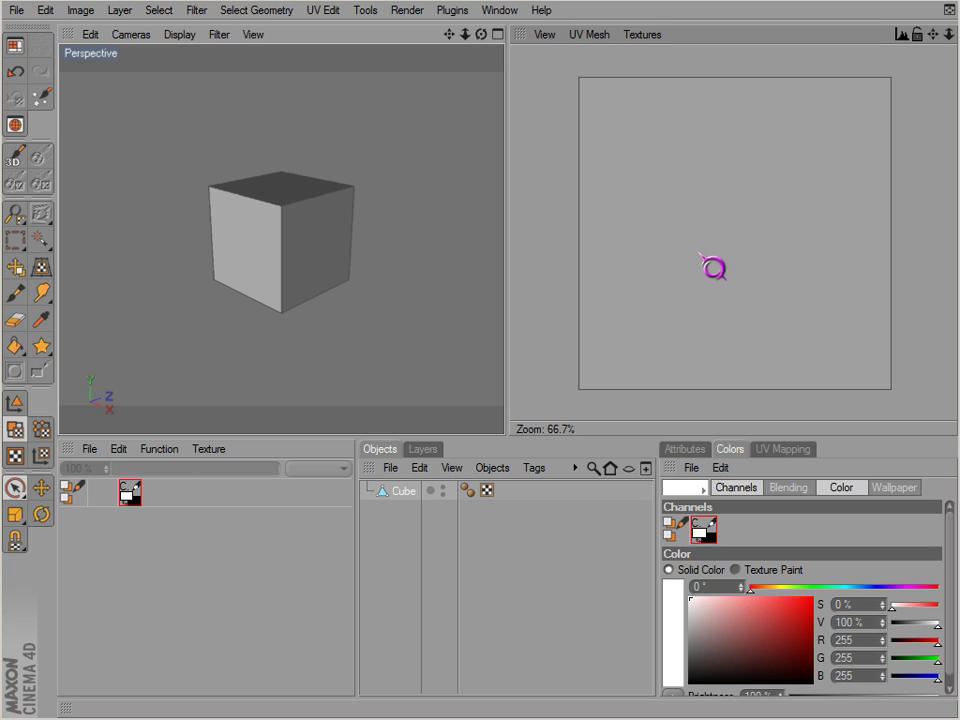
pyautogui.scroll(-1, 699, 268)
pyautogui.scroll(1, 696, 268)
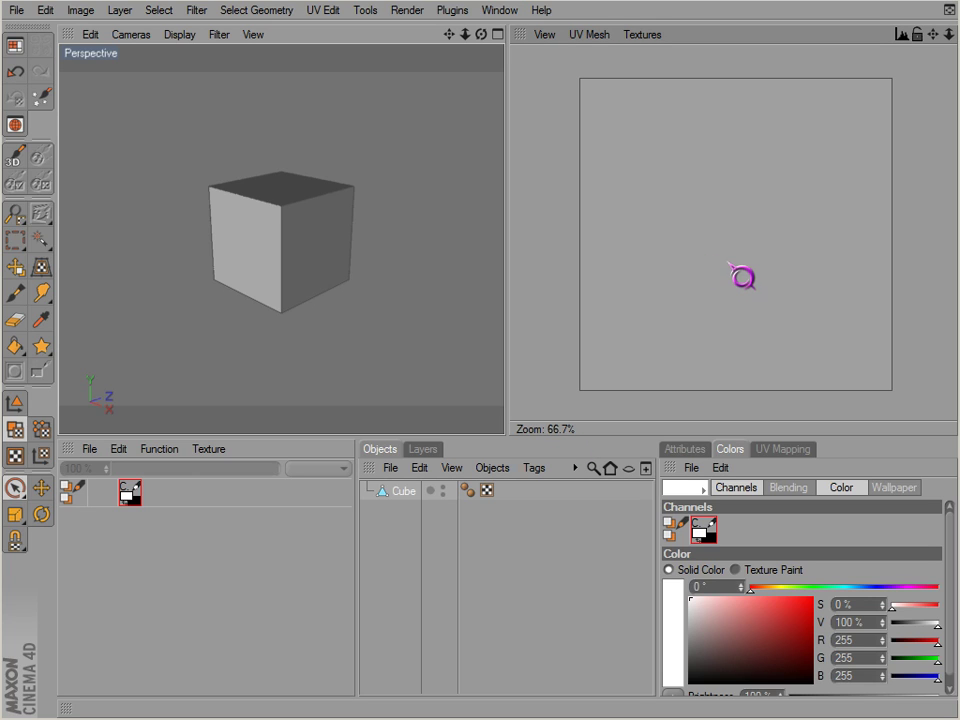
pyautogui.keyDown('alt'); pyautogui.moveTo(729, 264); pyautogui.dragTo(711, 264, button='middle'); pyautogui.keyUp('alt')
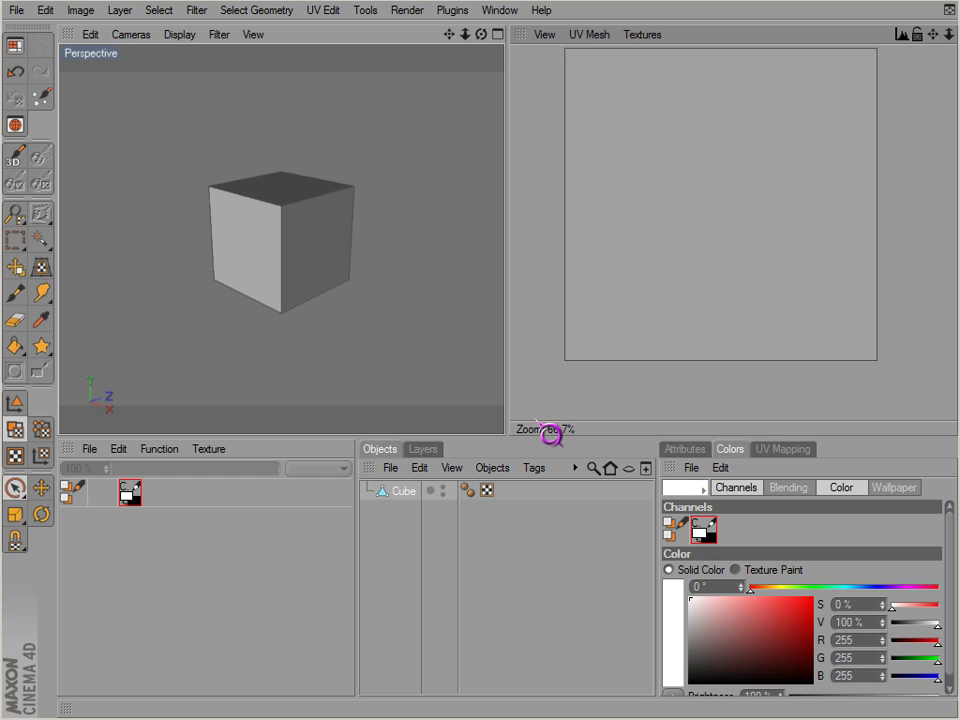
pyautogui.scroll(-2, 646, 265)
pyautogui.scroll(4, 646, 265)
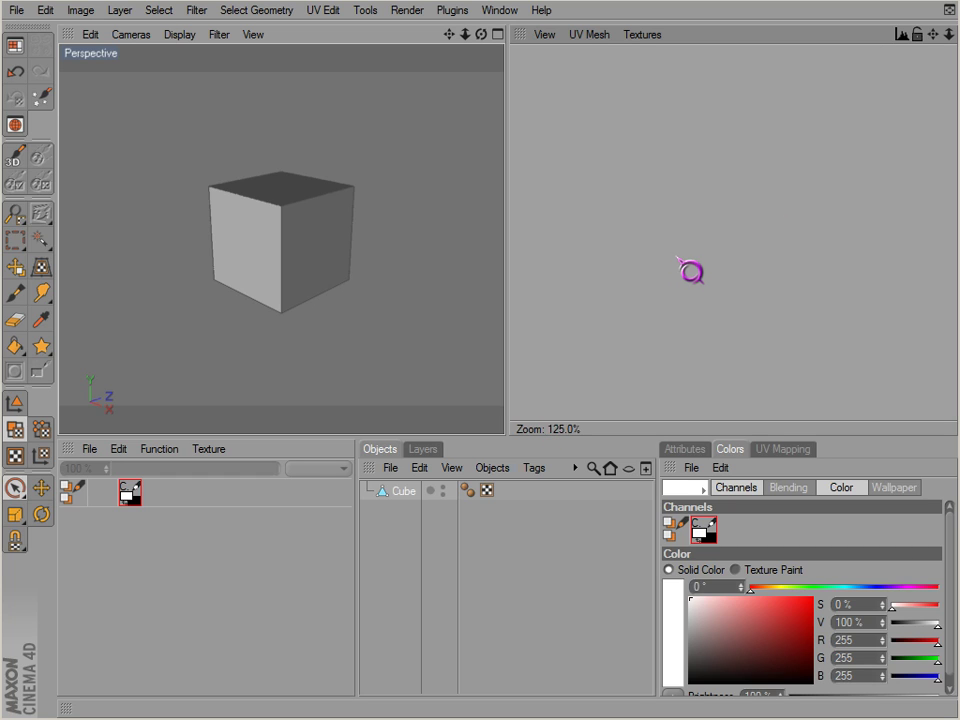
pyautogui.scroll(-2, 688, 270)
pyautogui.scroll(-1, 688, 270)
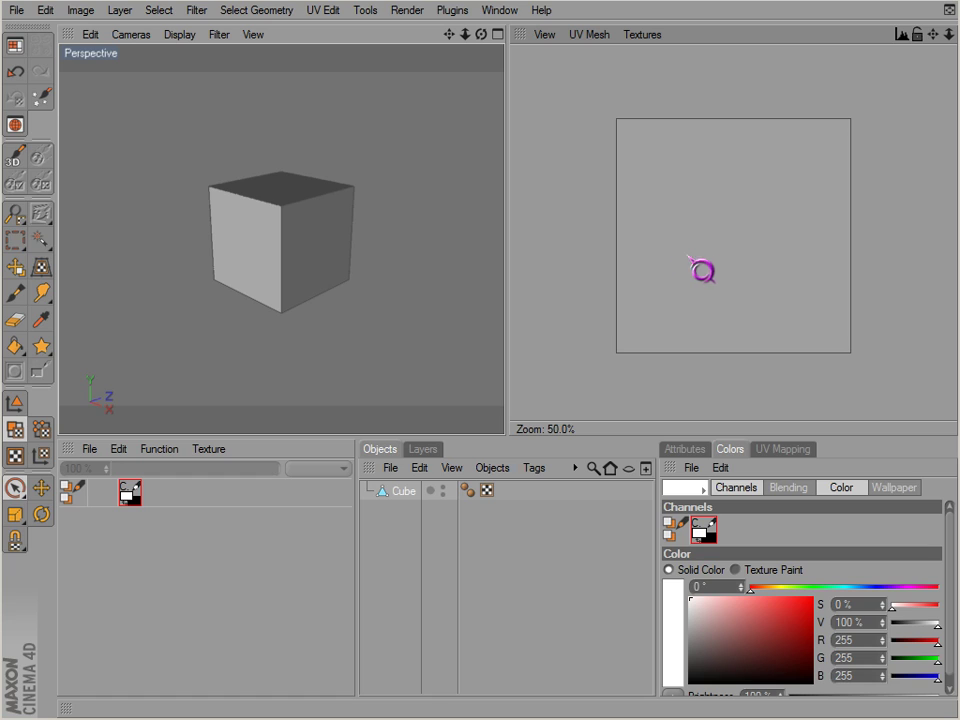
pyautogui.moveTo(686, 252)
pyautogui.keyDown('alt'); pyautogui.mouseDown(button='right')
pyautogui.moveTo(542, 424)
pyautogui.moveTo(686, 252)
pyautogui.mouseUp(button='right'); pyautogui.keyUp('alt')
pyautogui.scroll(-1, 686, 252)
pyautogui.scroll(3, 697, 265)
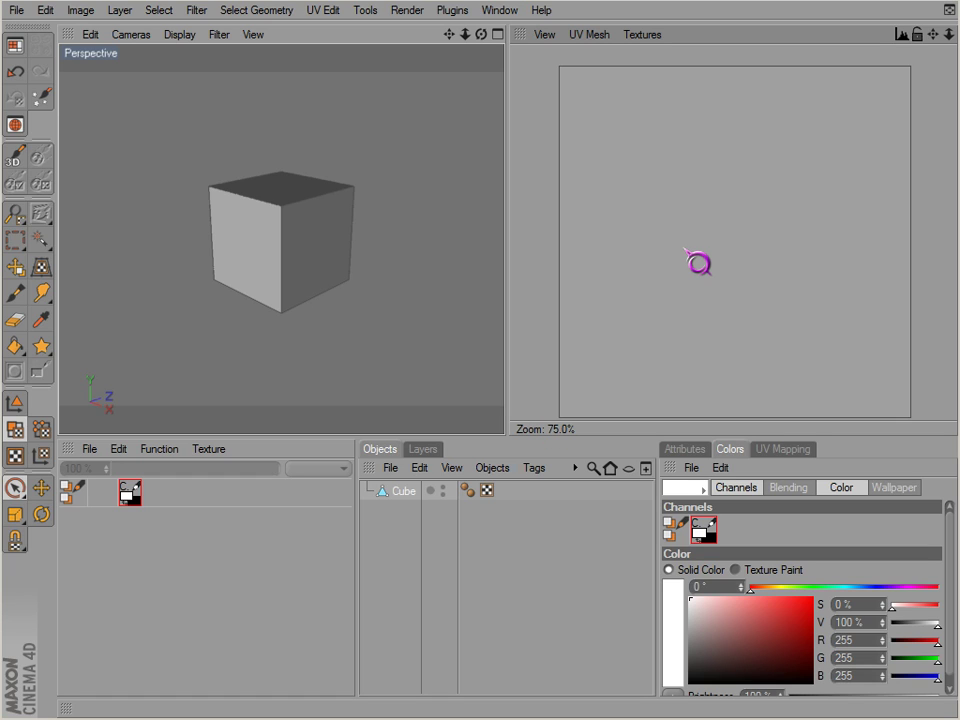
pyautogui.scroll(-1, 697, 262)
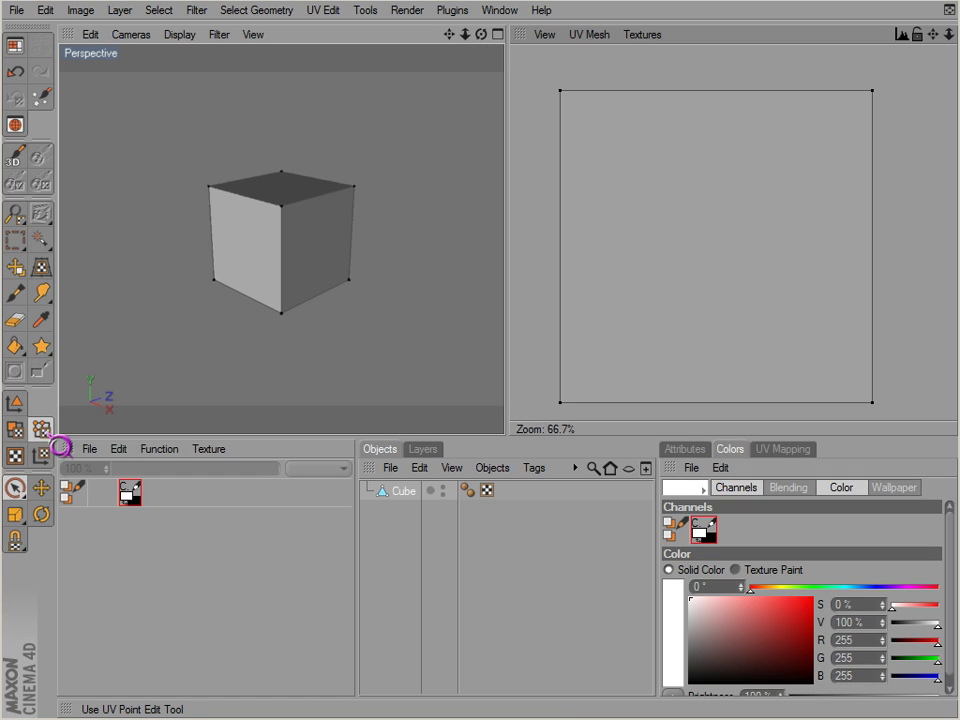
# Select the cube's overlapping polygons in UV polygon mode and unwrap them with a Sphere projection.
pyautogui.click(15, 428)
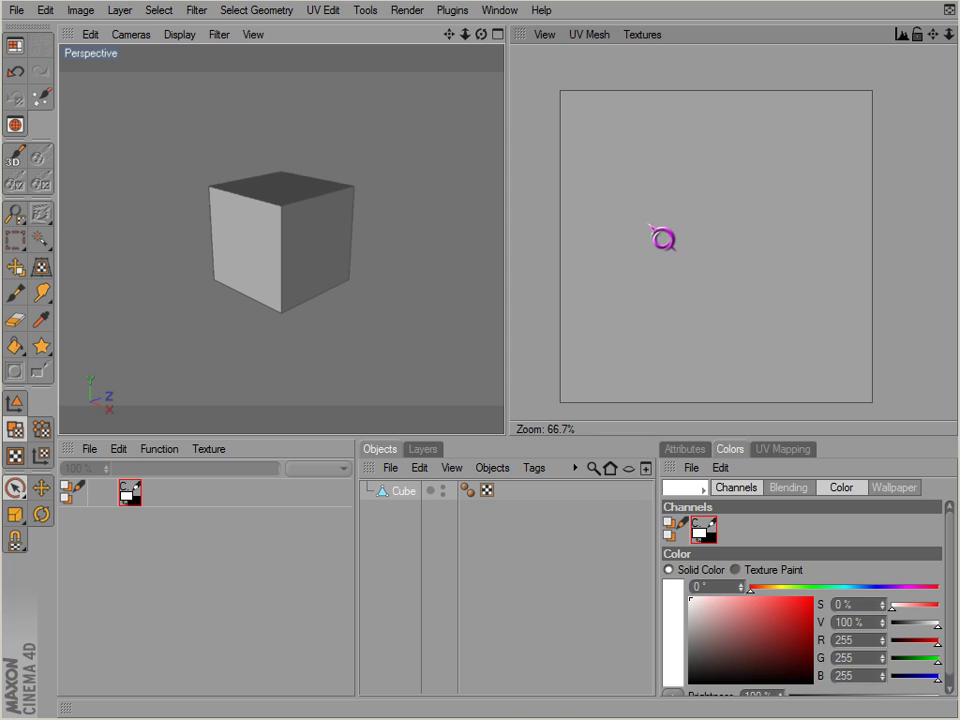
pyautogui.click(328, 235)
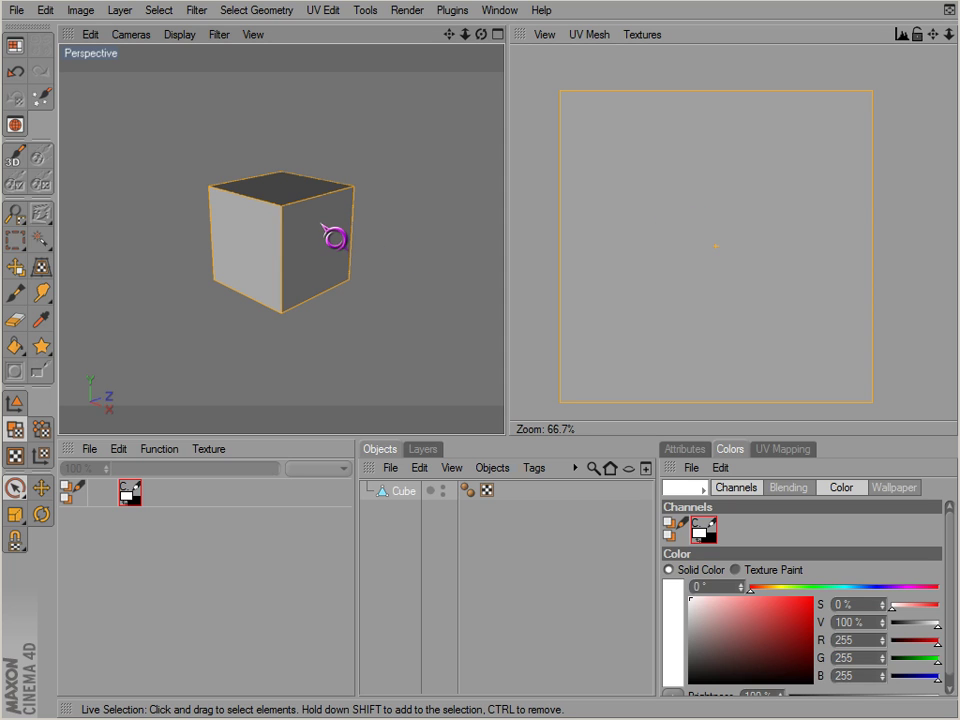
pyautogui.moveTo(408, 205)
pyautogui.mouseDown()
pyautogui.moveTo(326, 242)
pyautogui.moveTo(330, 234)
pyautogui.mouseUp()
pyautogui.click(418, 225)
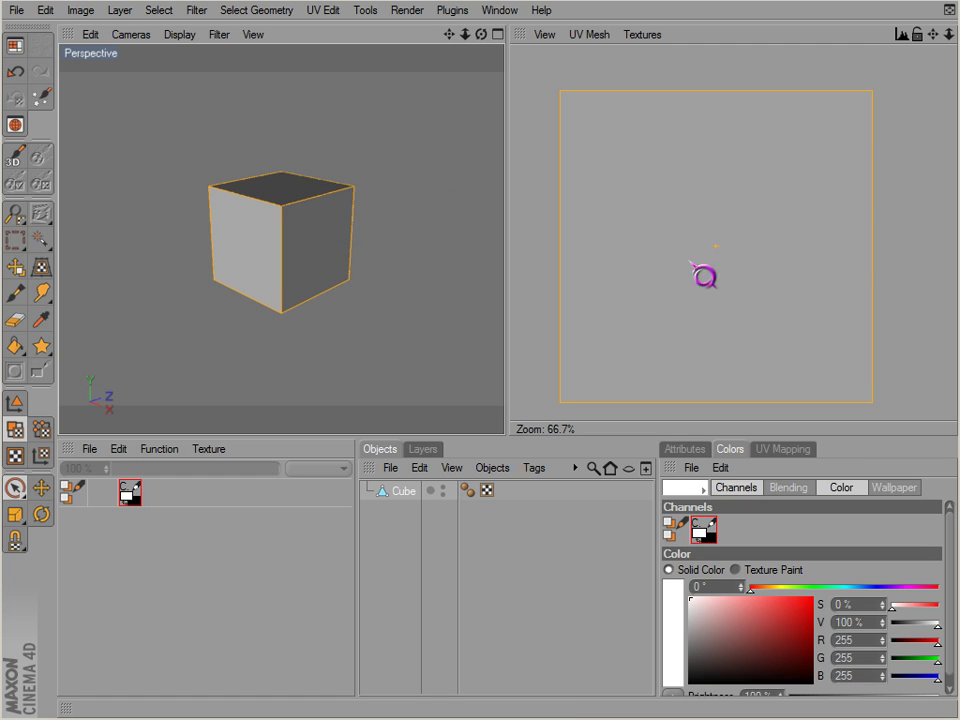
pyautogui.click(783, 449)
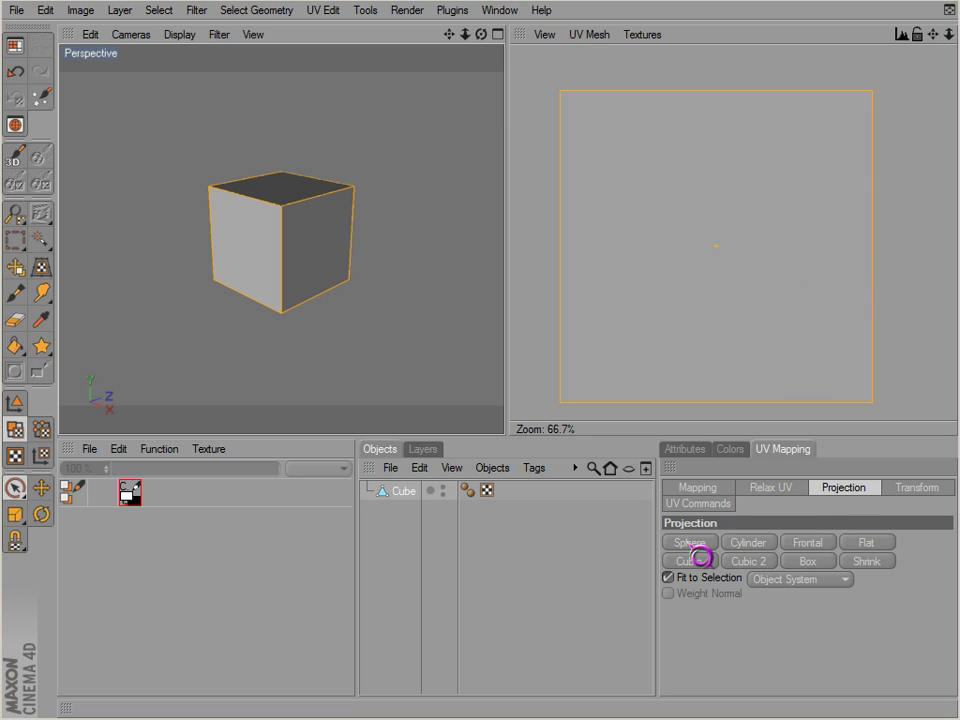
pyautogui.click(708, 558)
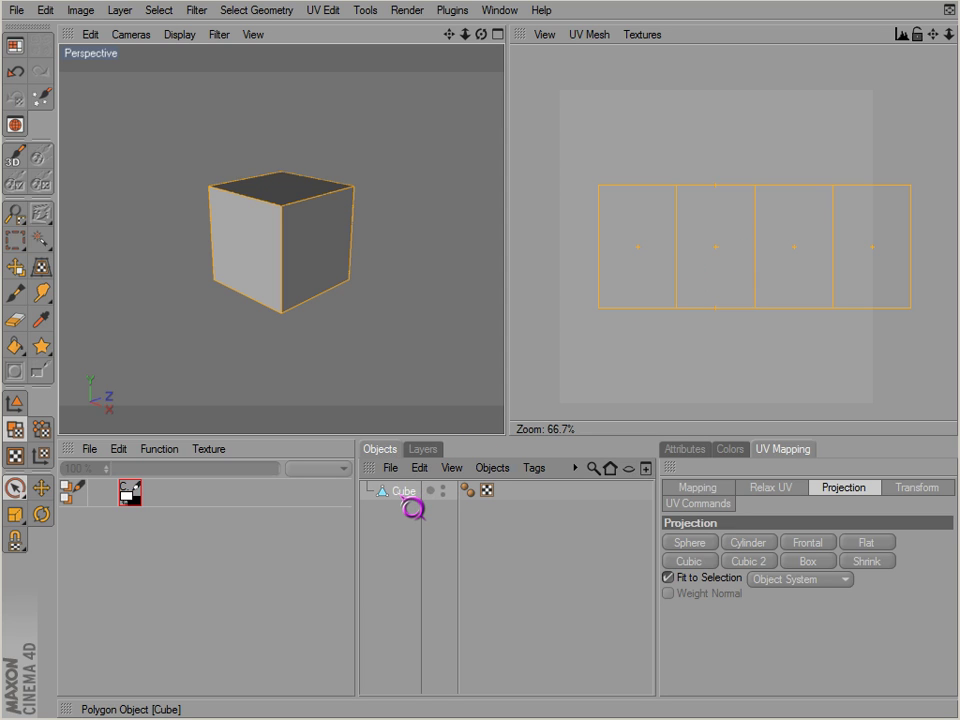
# Switch to the CamStudioCapture layout and put the cube in object mode to view its axes.
pyautogui.click(15, 45)
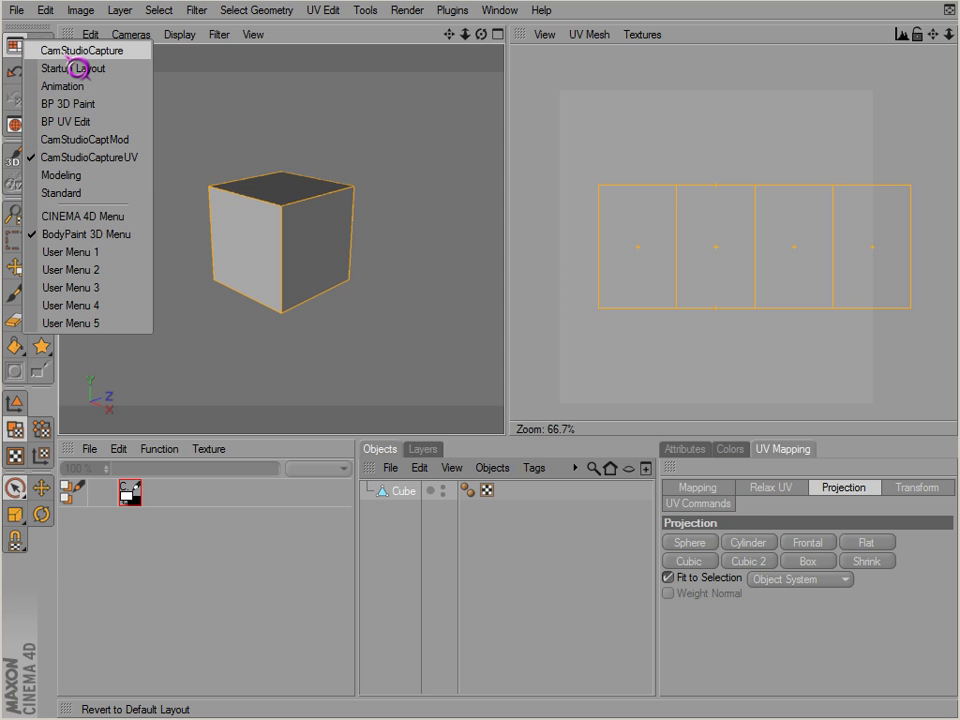
pyautogui.click(86, 69)
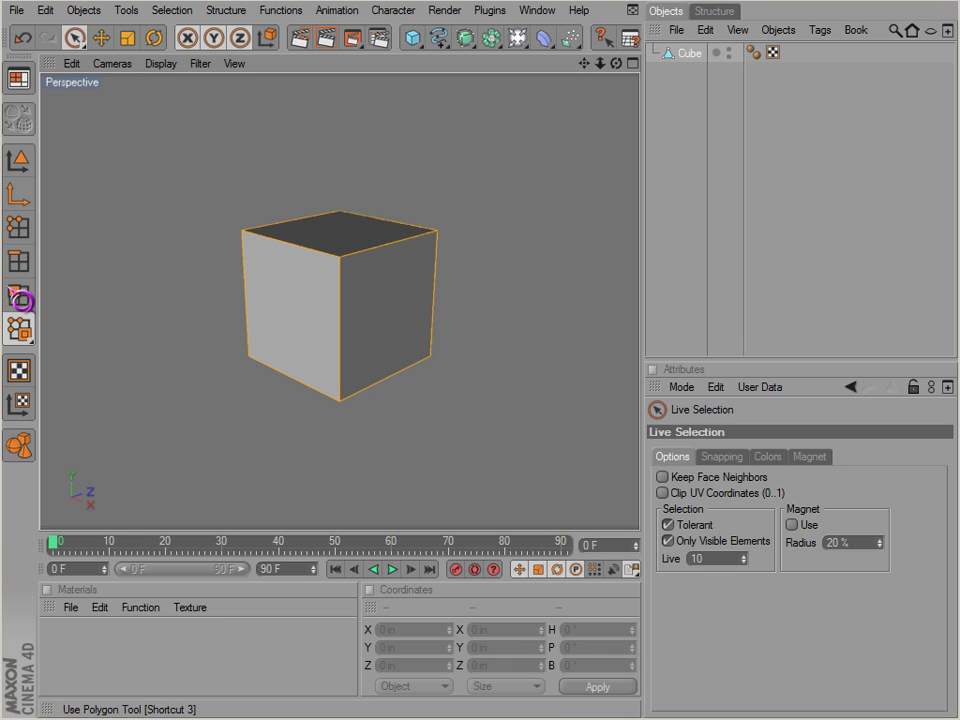
pyautogui.click(22, 162)
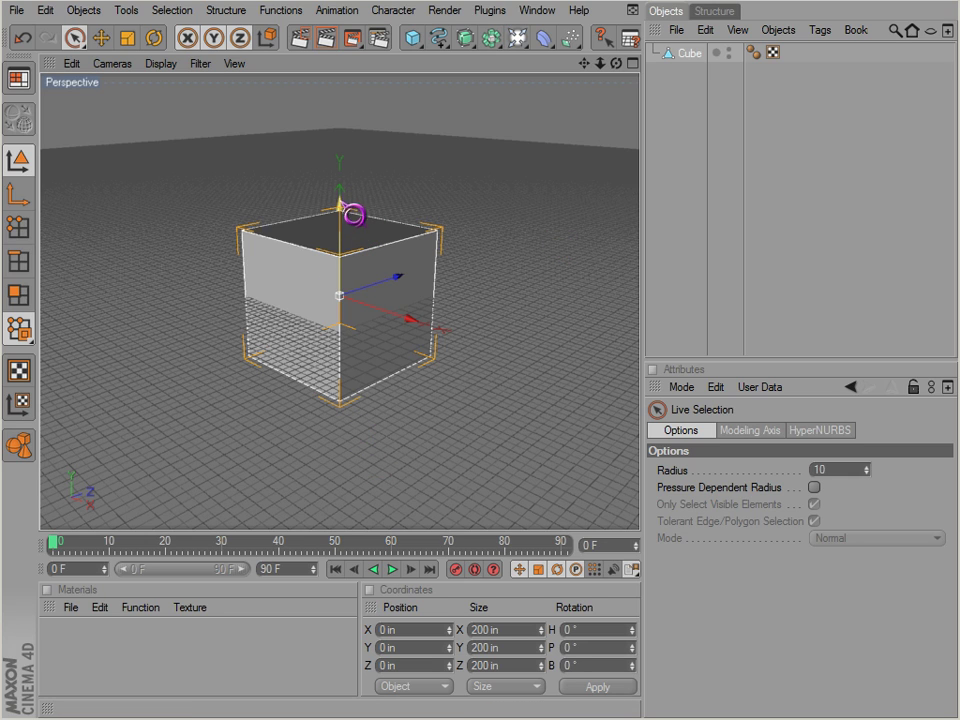
# Return to UV polygon editing in the CamStudioCaptureUV layout and unwrap the cube with a Cylinder projection.
pyautogui.click(20, 79)
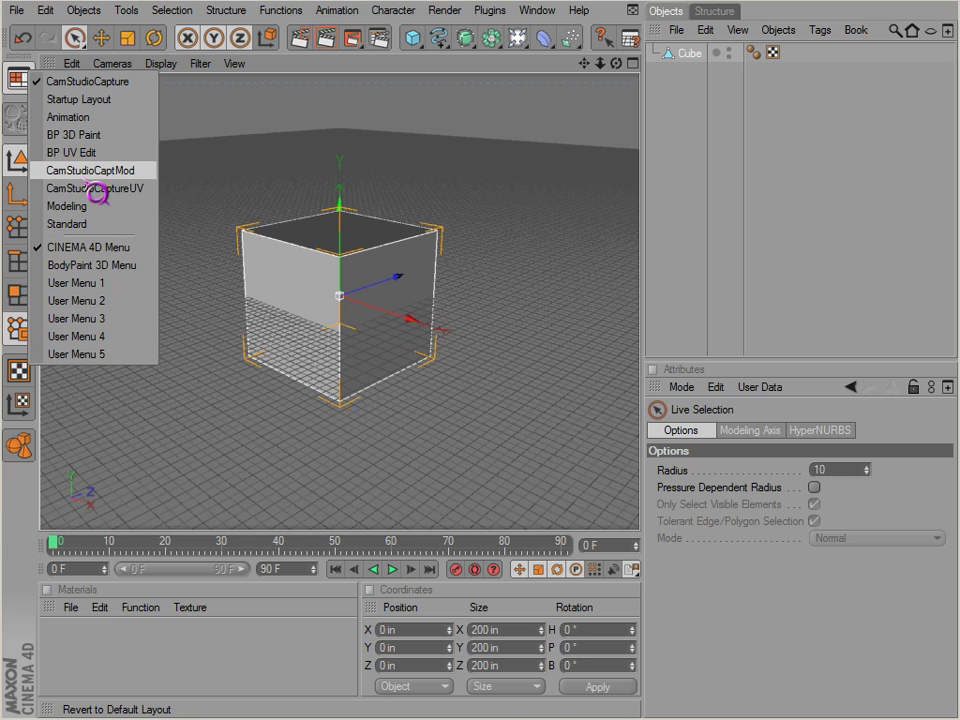
pyautogui.click(92, 188)
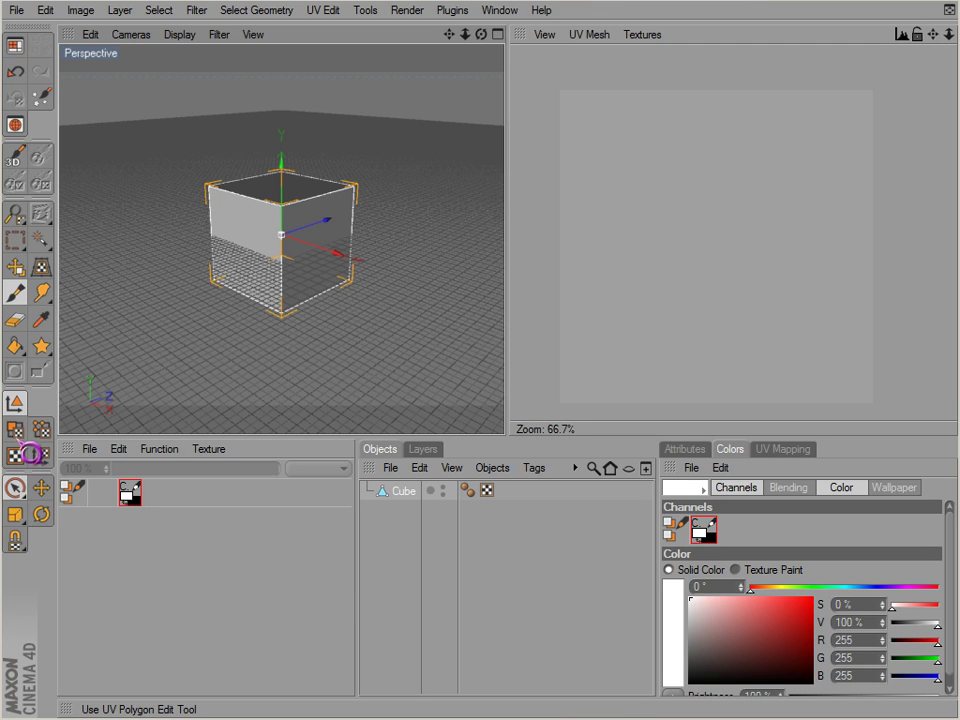
pyautogui.click(15, 430)
pyautogui.click(780, 450)
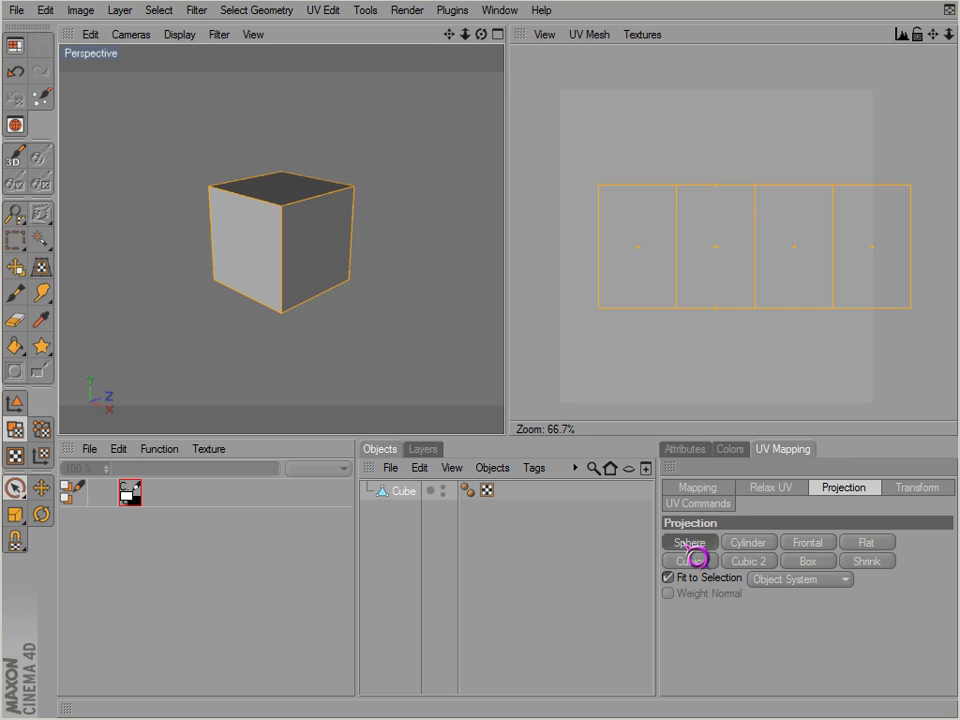
pyautogui.click(754, 560)
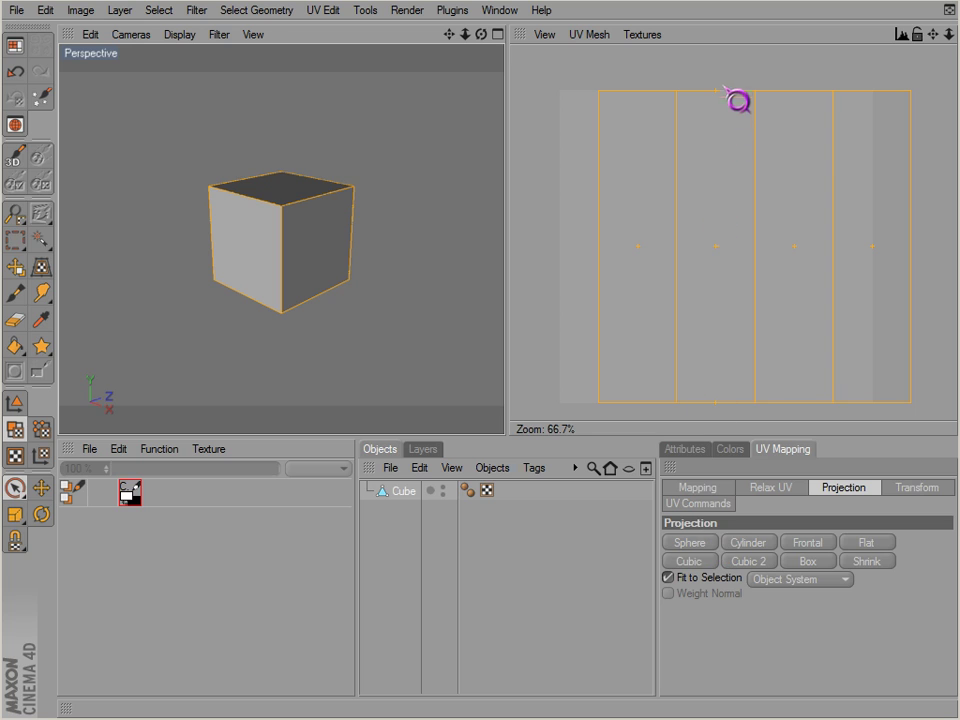
# Select the unwrapped side strips and the top edge in the UV view to match them to the cube's faces.
pyautogui.click(650, 290)
pyautogui.keyDown('alt'); pyautogui.moveTo(375, 272); pyautogui.dragTo(387, 334); pyautogui.keyUp('alt')
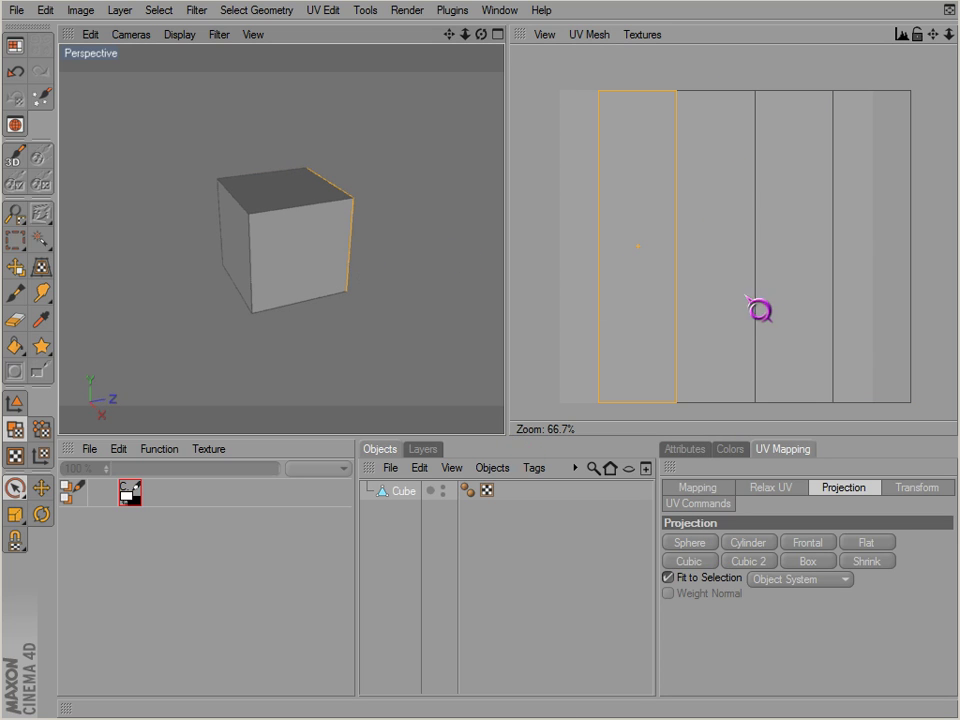
pyautogui.click(733, 247)
pyautogui.click(805, 225)
pyautogui.click(860, 229)
pyautogui.click(739, 88)
pyautogui.keyDown('ctrl'); pyautogui.click(761, 161); pyautogui.keyUp('ctrl')
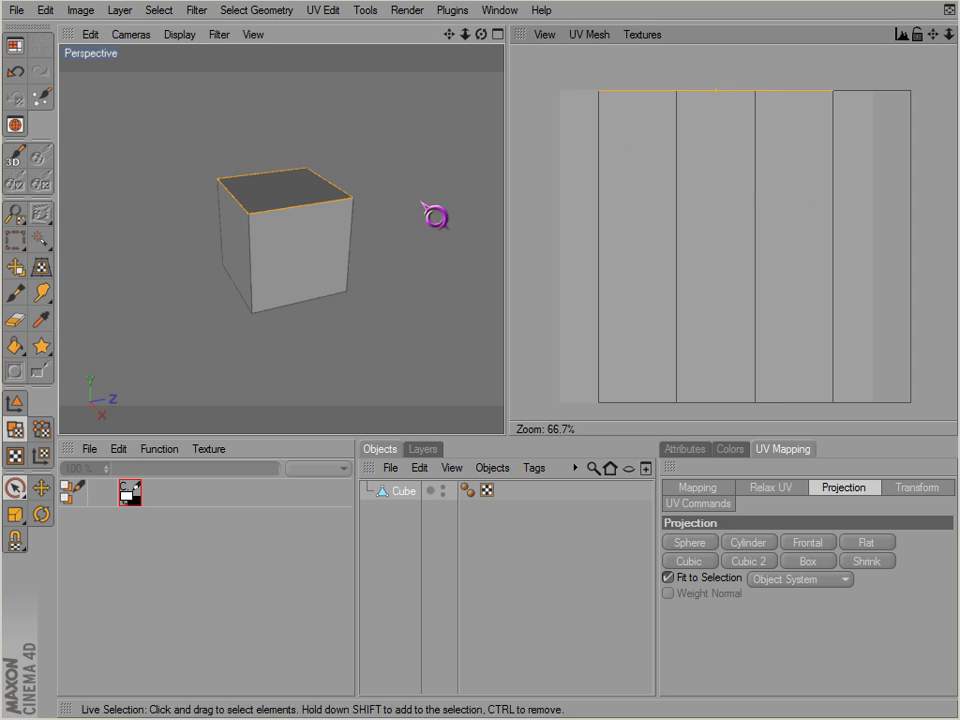
pyautogui.moveTo(412, 210)
pyautogui.keyDown('alt'); pyautogui.mouseDown()
pyautogui.moveTo(501, 437)
pyautogui.moveTo(400, 220)
pyautogui.mouseUp(); pyautogui.keyUp('alt')
pyautogui.moveTo(667, 90)
pyautogui.mouseDown()
pyautogui.moveTo(568, 122)
pyautogui.moveTo(720, 174)
pyautogui.mouseUp()
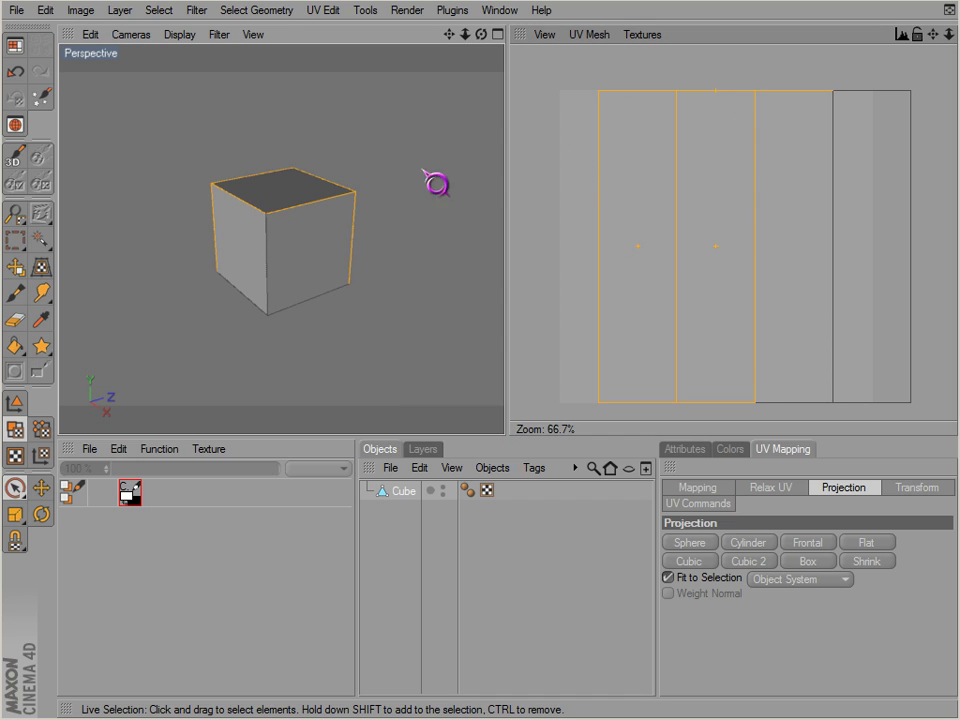
# Try Live Selection on the first side strip in the UV view and clear the polygon selection.
pyautogui.click(541, 142)
pyautogui.keyDown('alt'); pyautogui.moveTo(537, 421); pyautogui.dragTo(531, 421, button='middle'); pyautogui.keyUp('alt')
pyautogui.moveTo(570, 249); pyautogui.dragTo(699, 244)
pyautogui.click(568, 258)
pyautogui.click(603, 245)
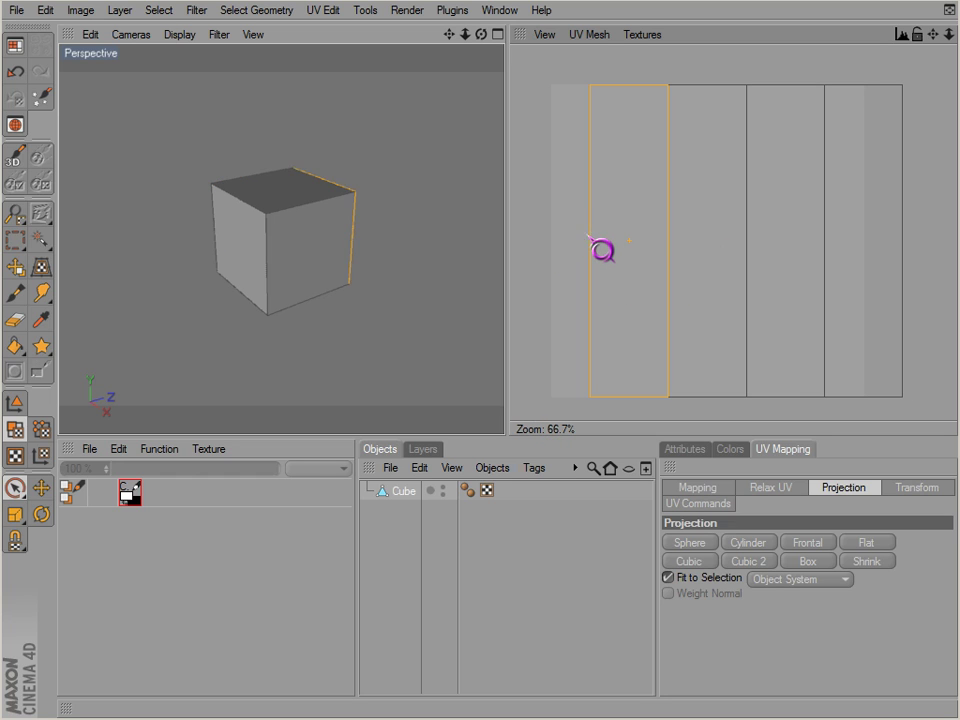
pyautogui.click(589, 255)
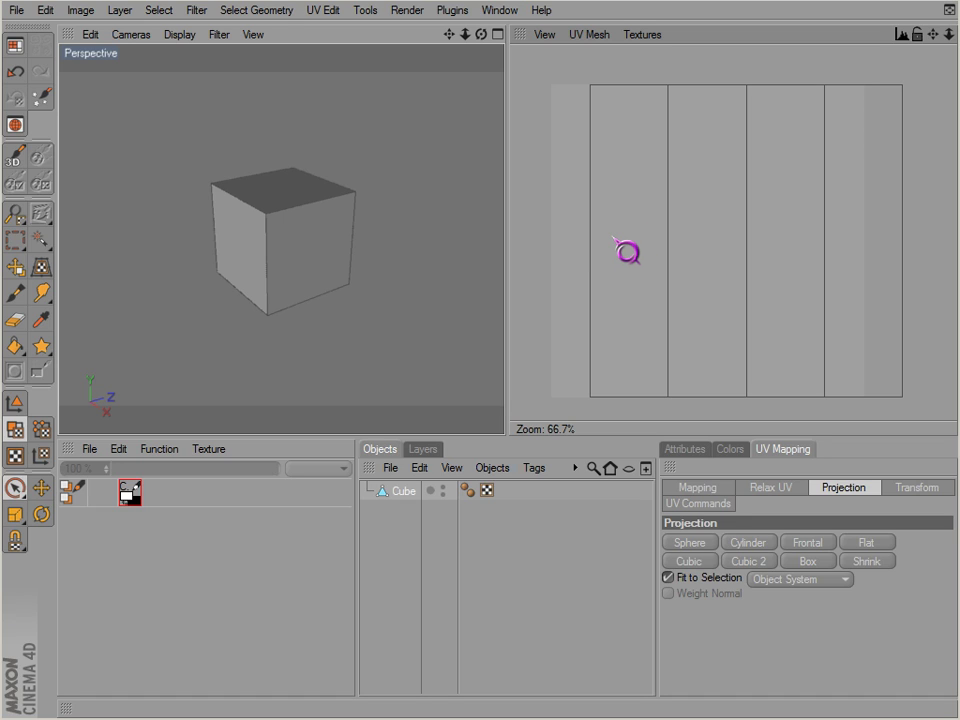
pyautogui.click(615, 238)
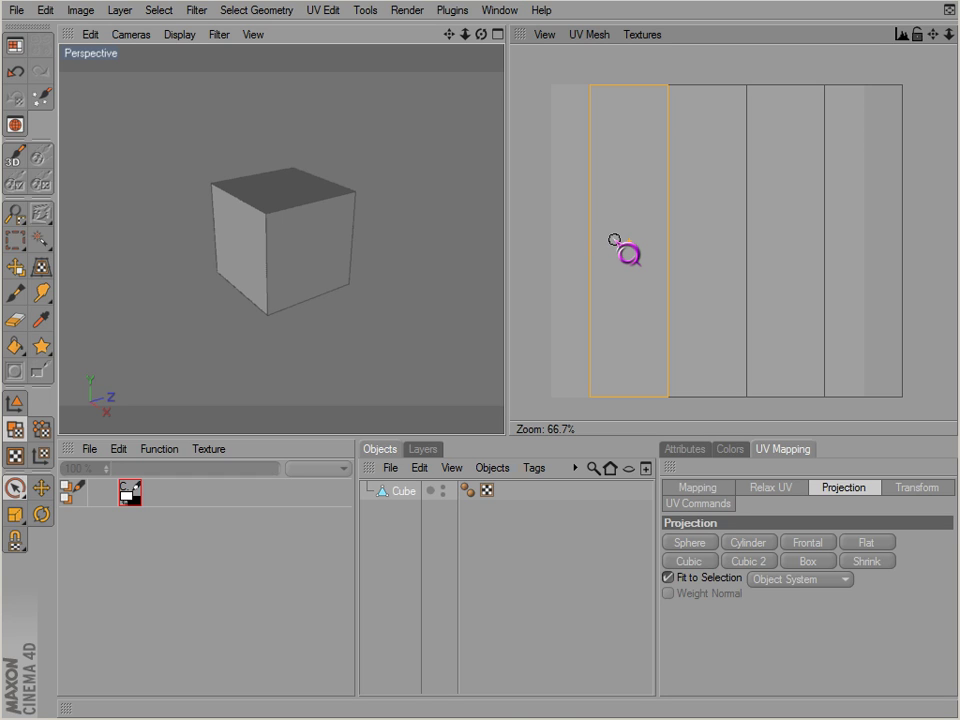
pyautogui.moveTo(15, 488); pyautogui.dragTo(43, 508)
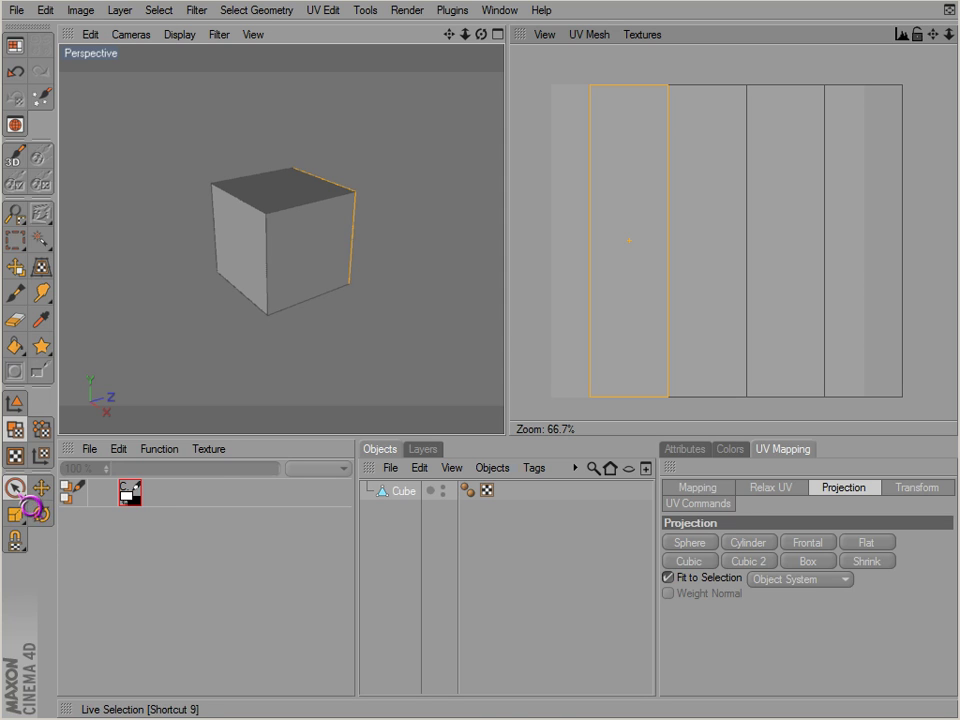
pyautogui.click(562, 310)
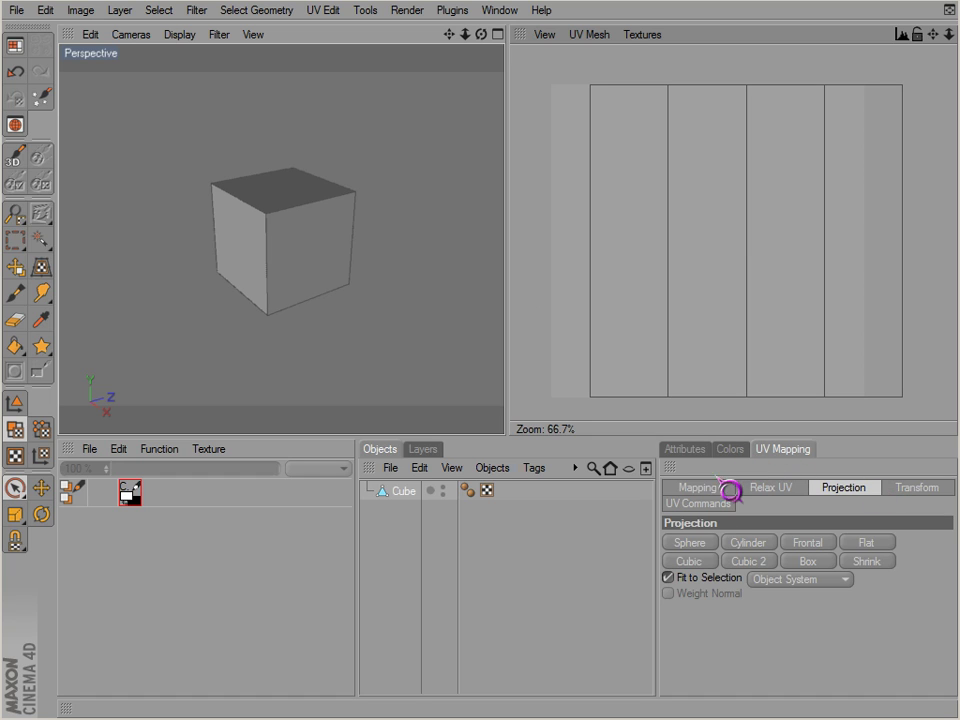
# Apply a Frontal projection to the cube's UVs and reapply it with the perspective view narrowed.
pyautogui.click(806, 546)
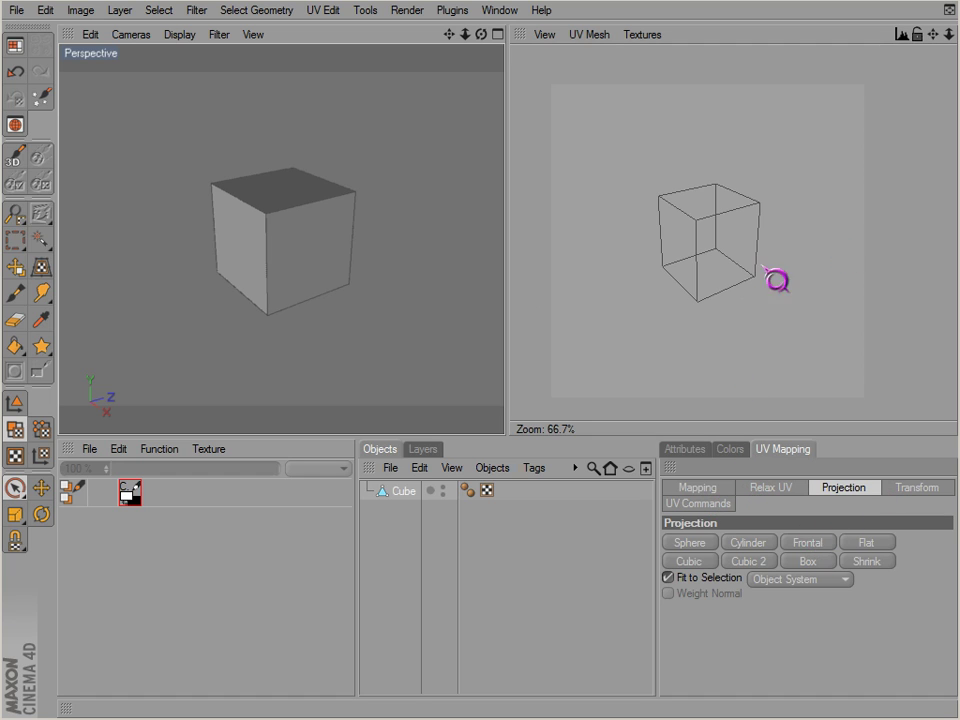
pyautogui.scroll(1, 333, 285)
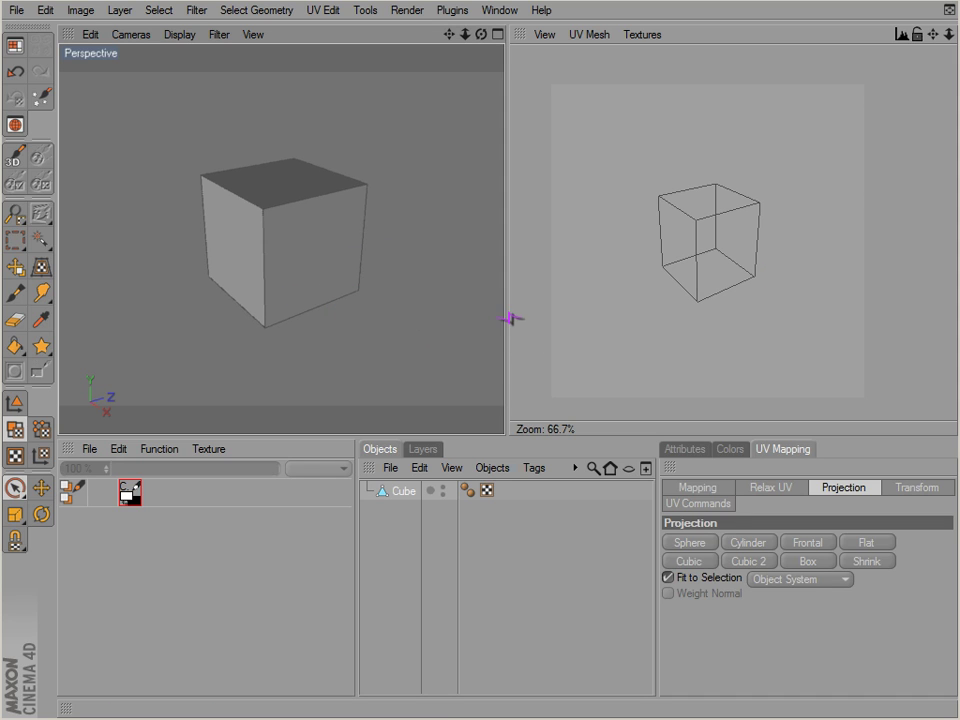
pyautogui.moveTo(511, 318); pyautogui.dragTo(270, 285)
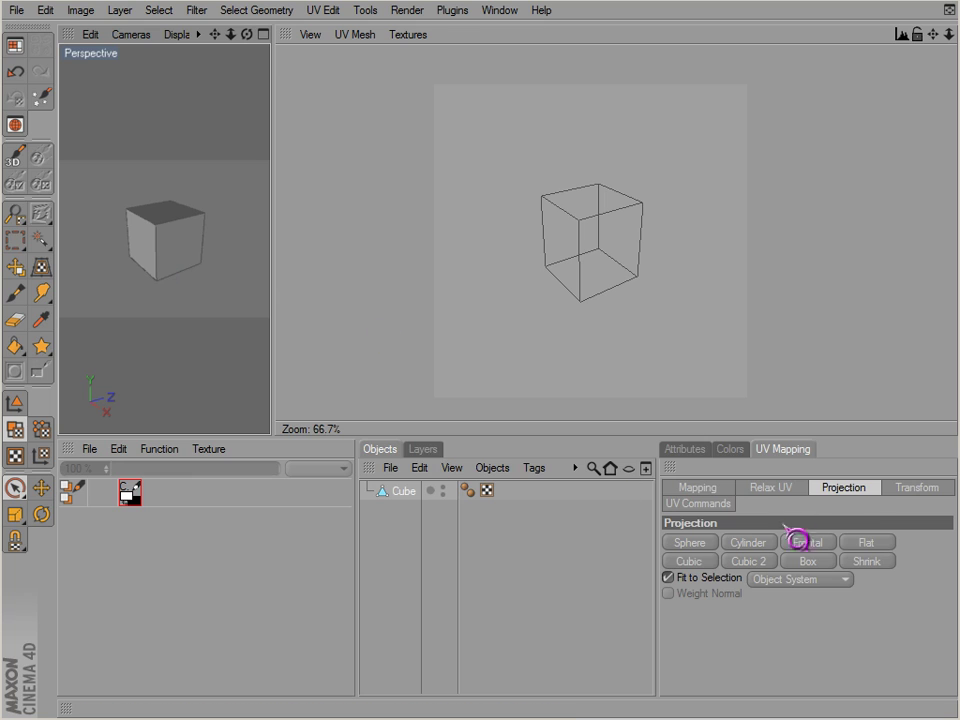
pyautogui.click(796, 546)
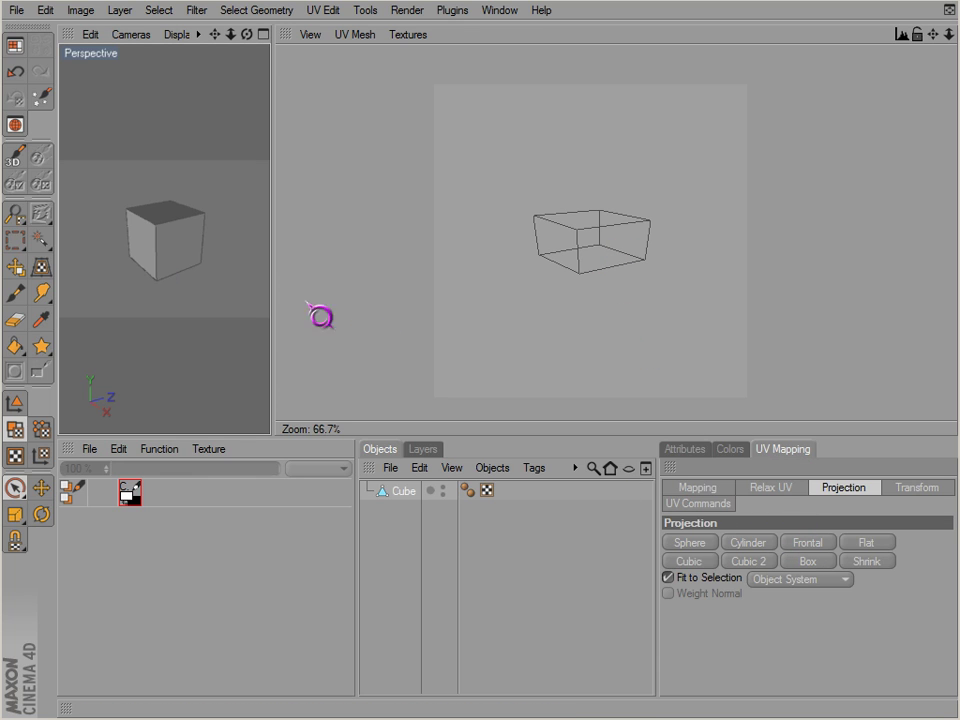
# Widen the perspective view and reapply the Frontal projection to the cube's UVs.
pyautogui.moveTo(271, 282); pyautogui.dragTo(467, 270)
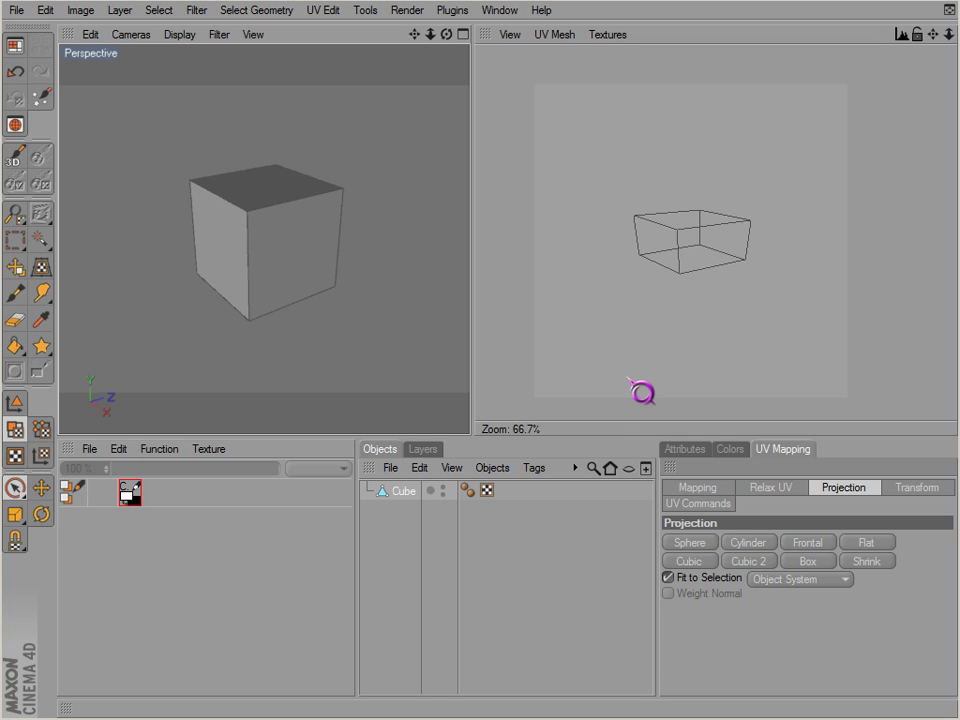
pyautogui.click(805, 558)
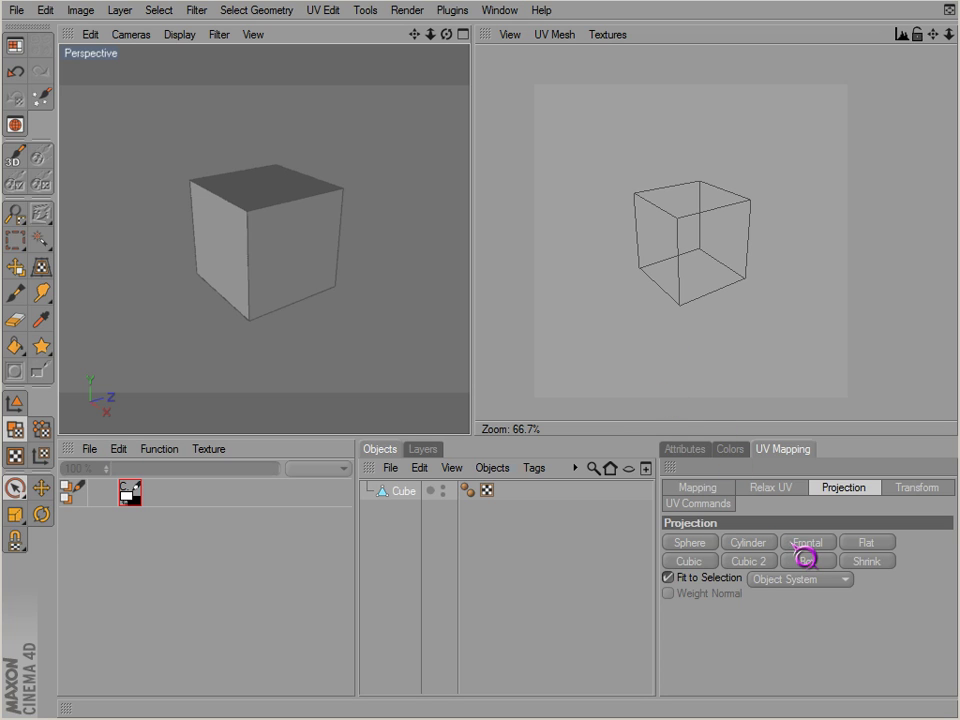
# Apply a Flat projection, select the overlapping UV polygons and clear the selection.
pyautogui.click(868, 543)
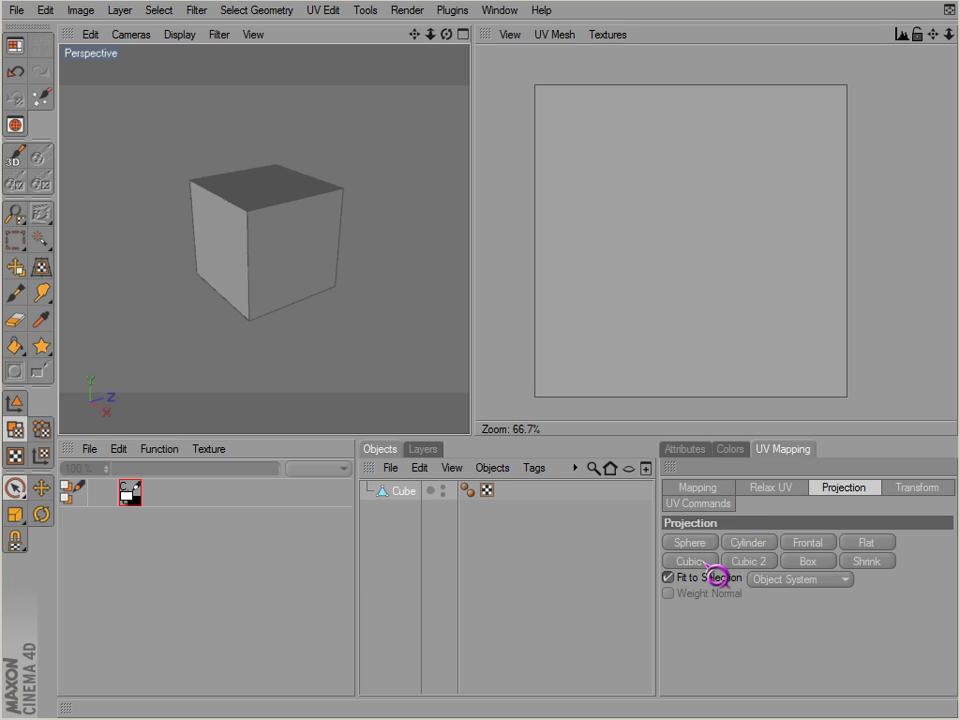
pyautogui.click(566, 222)
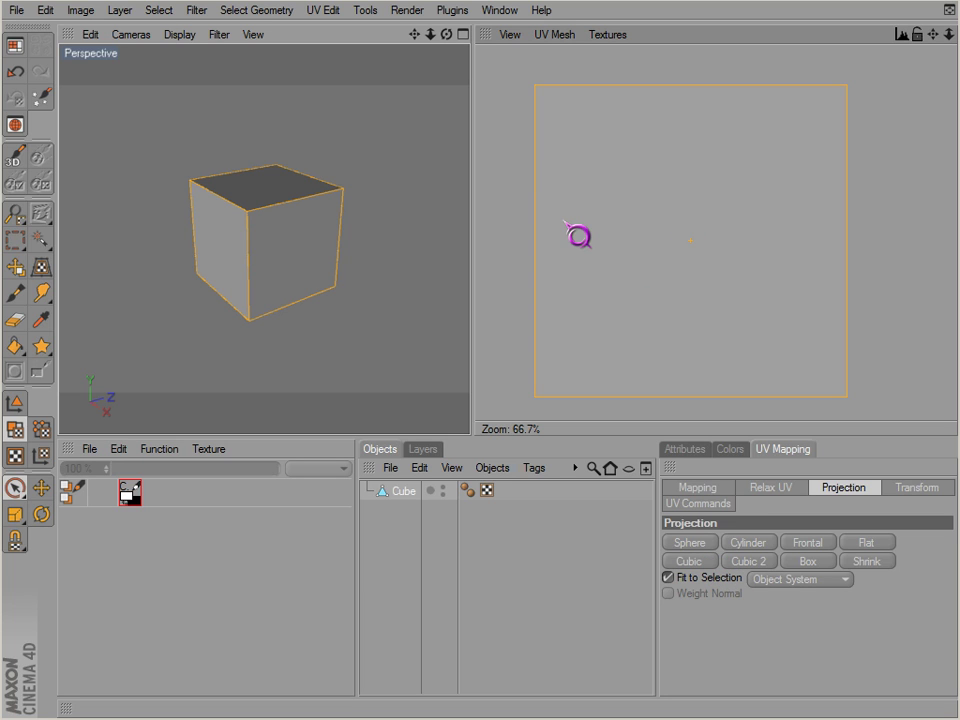
pyautogui.click(900, 199)
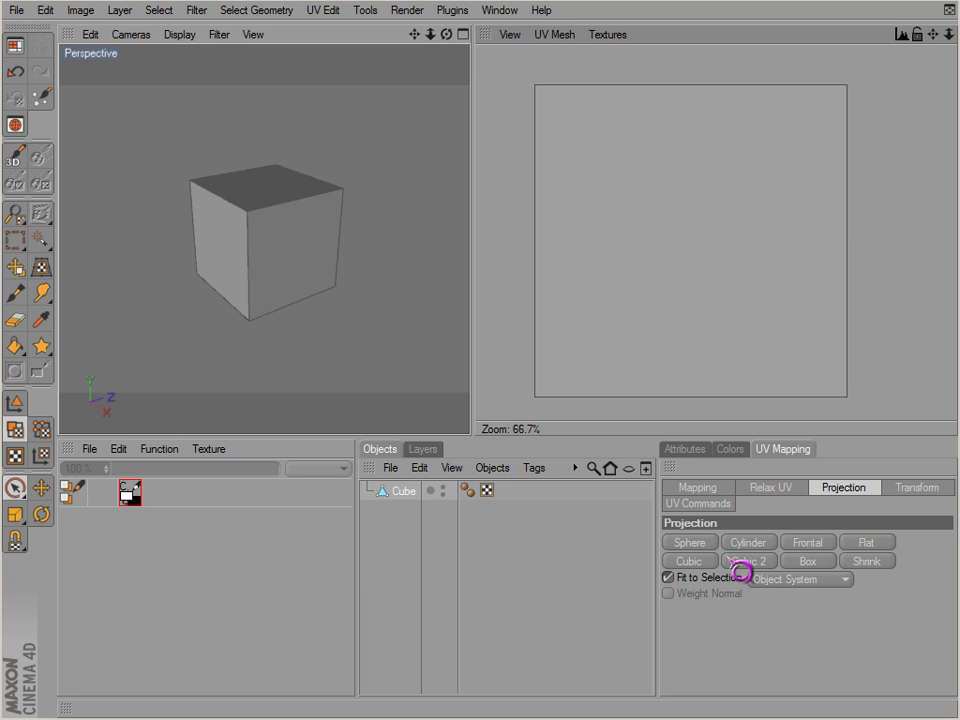
# Try the Cubic 2, Shrink and Sphere projections on the cube's UVs to compare their layouts.
pyautogui.click(747, 564)
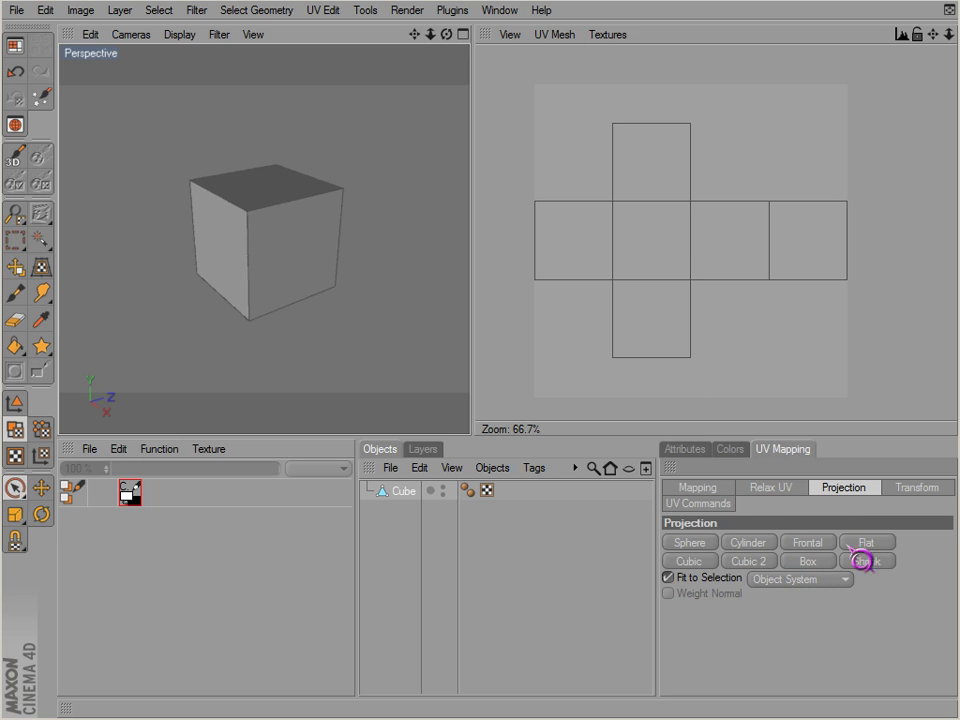
pyautogui.click(862, 562)
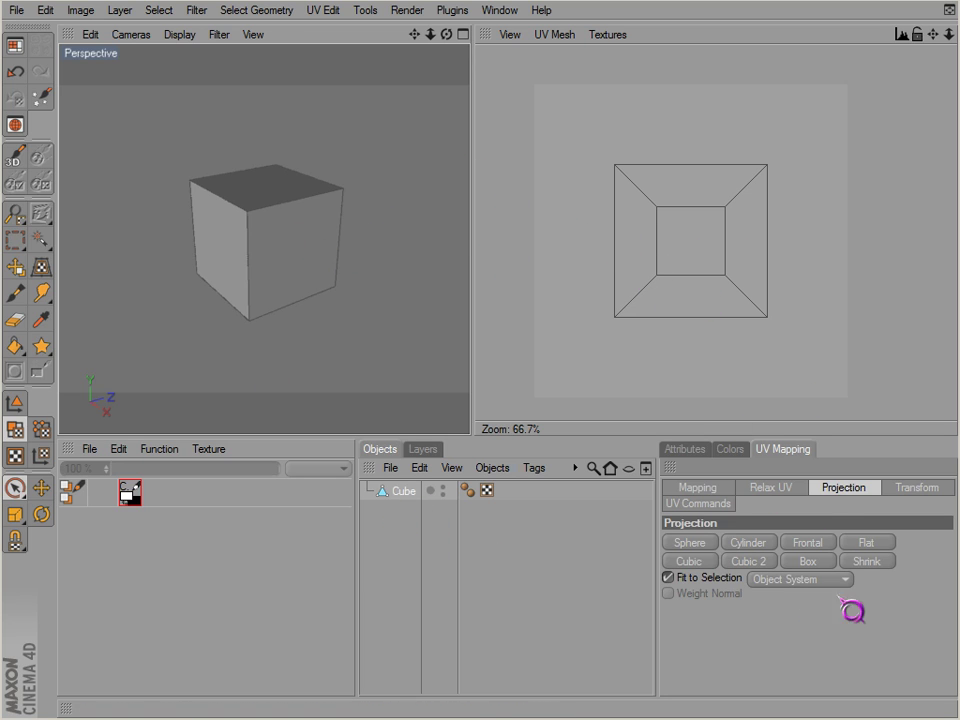
pyautogui.click(692, 561)
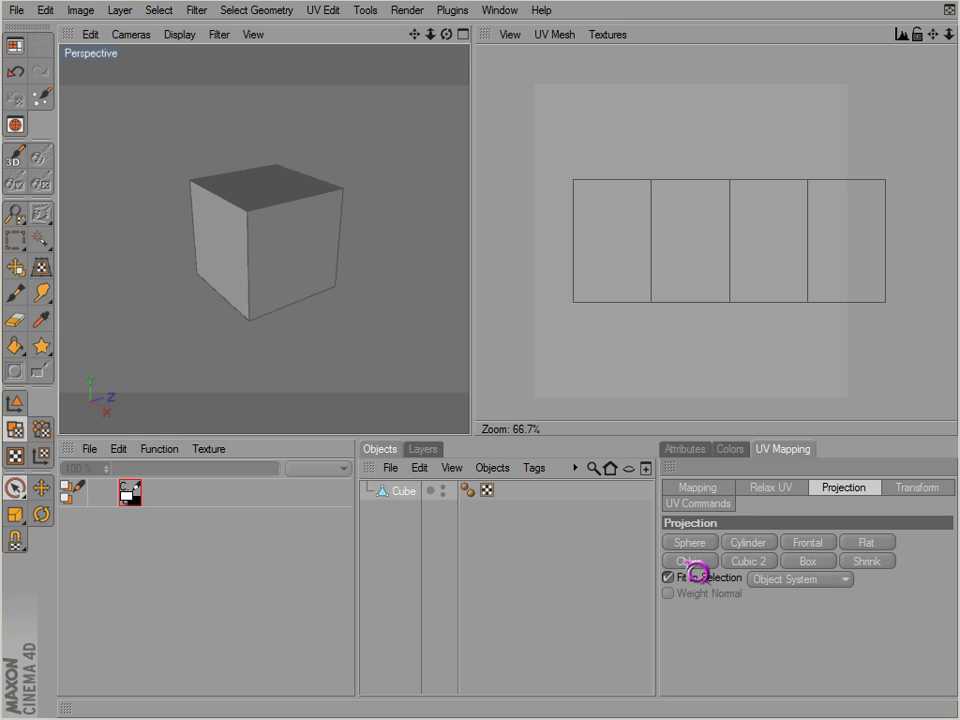
# Apply a Box projection, select each unfolded face in the UV view to match it to the cube, and clear the selection.
pyautogui.click(818, 563)
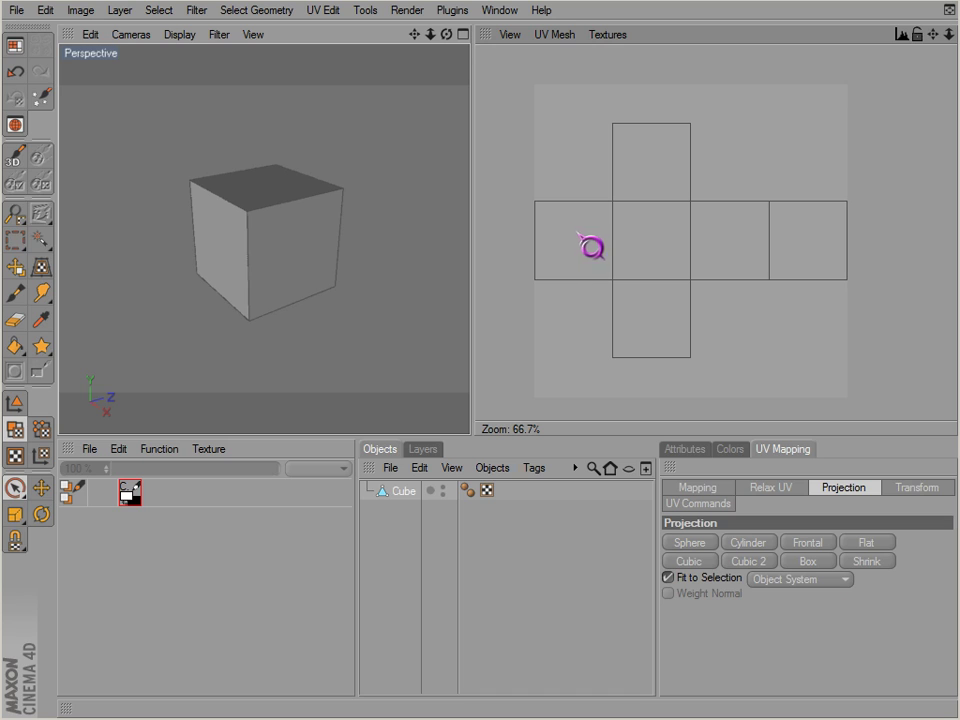
pyautogui.click(669, 246)
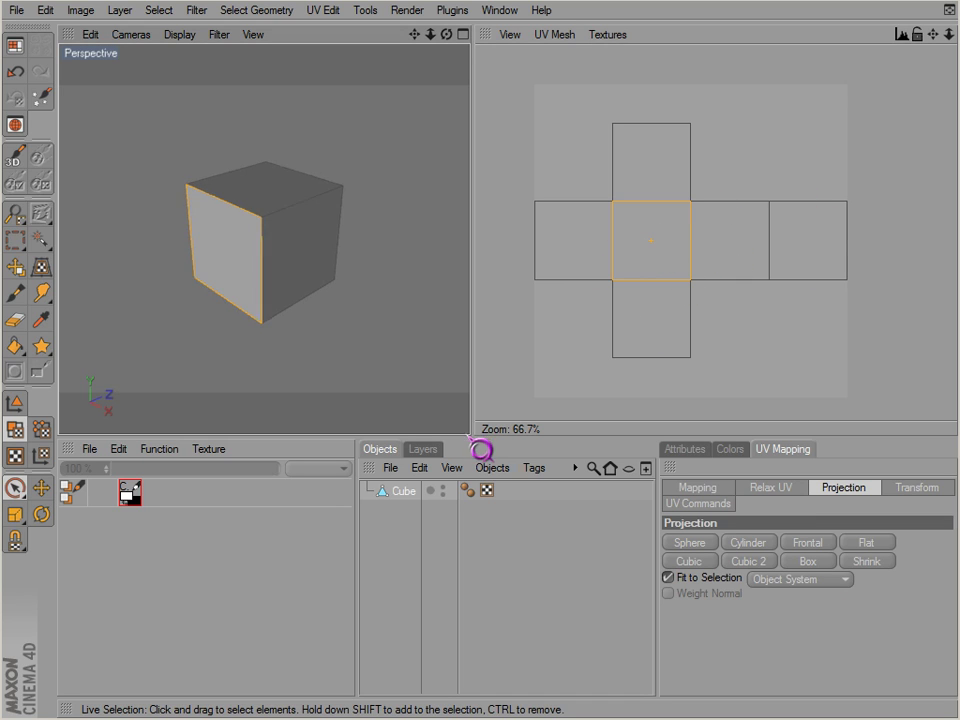
pyautogui.click(566, 246)
pyautogui.click(672, 252)
pyautogui.click(740, 252)
pyautogui.click(790, 252)
pyautogui.click(670, 195)
pyautogui.click(660, 338)
pyautogui.click(733, 153)
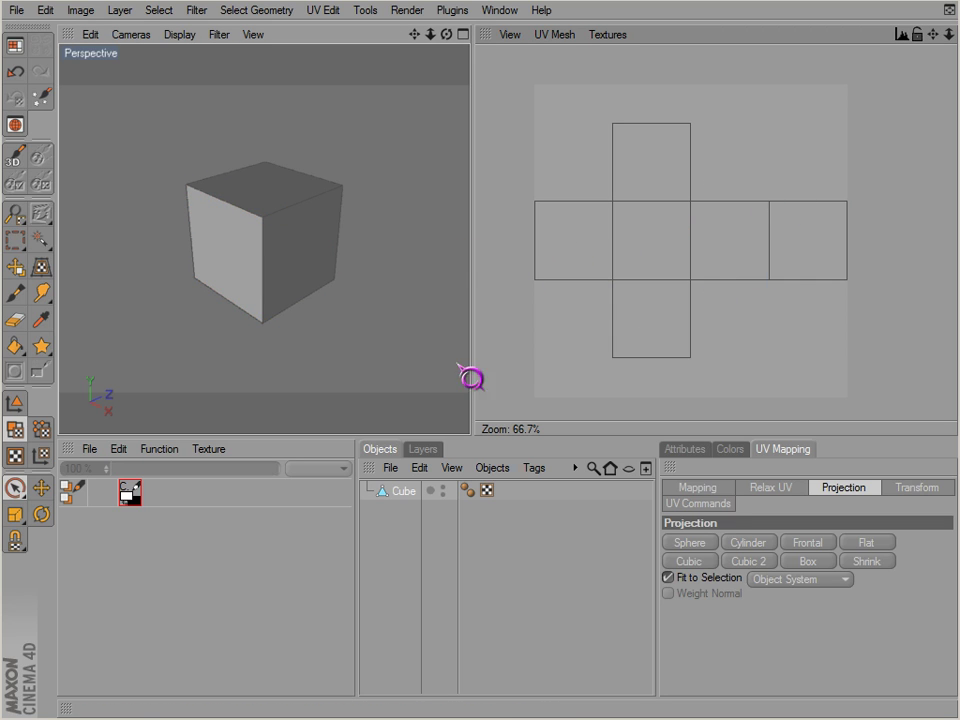
# Switch to the CamStudioCapture layout and select all of the cube's polygons.
pyautogui.click(15, 46)
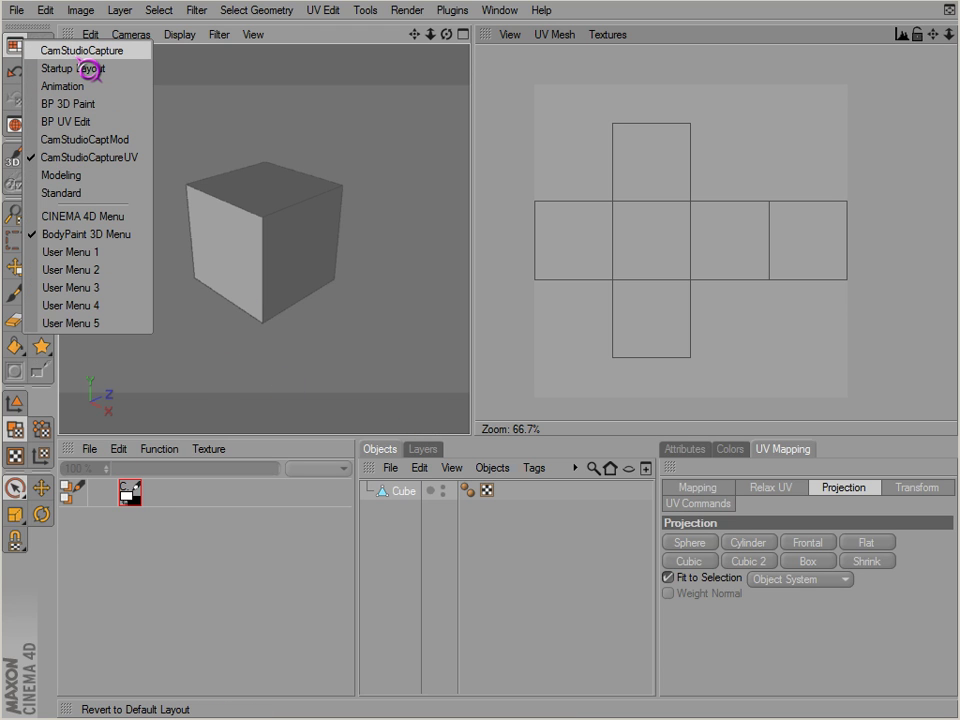
pyautogui.click(90, 68)
pyautogui.click(24, 310)
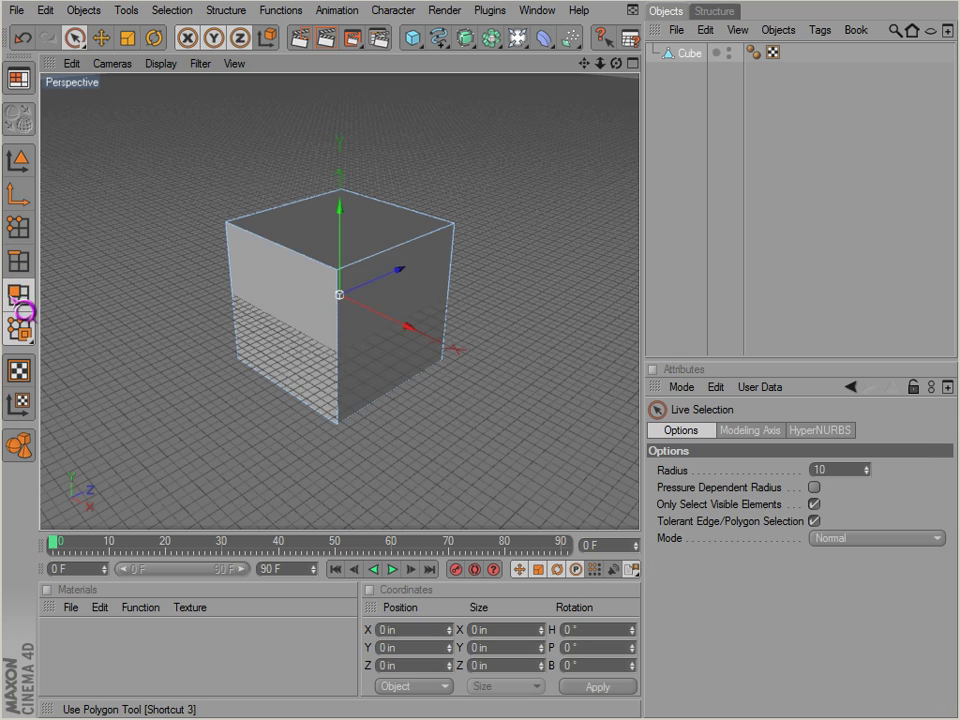
pyautogui.hotkey('ctrl', 'a')
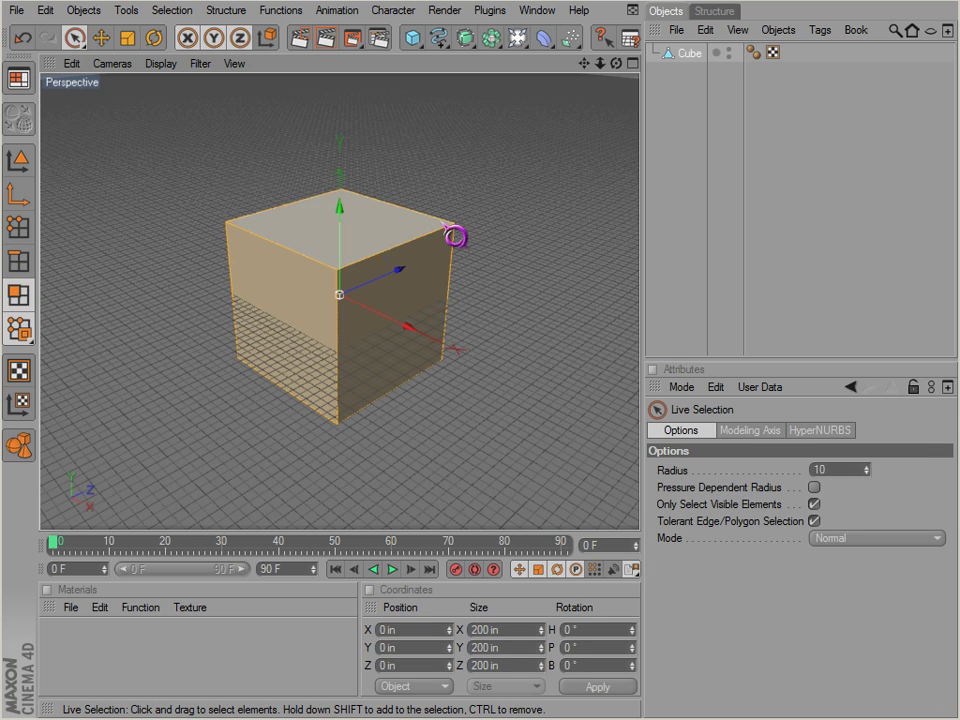
# Rotate the selected polygons around the X axis so the cube stands on one of its edges.
pyautogui.click(18, 193)
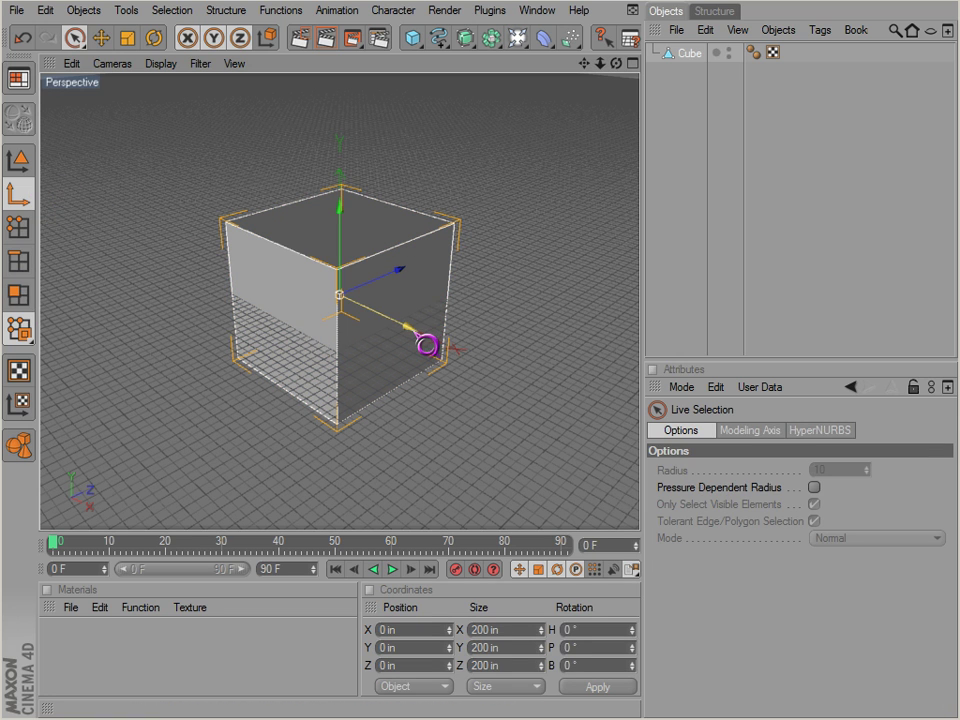
pyautogui.click(24, 298)
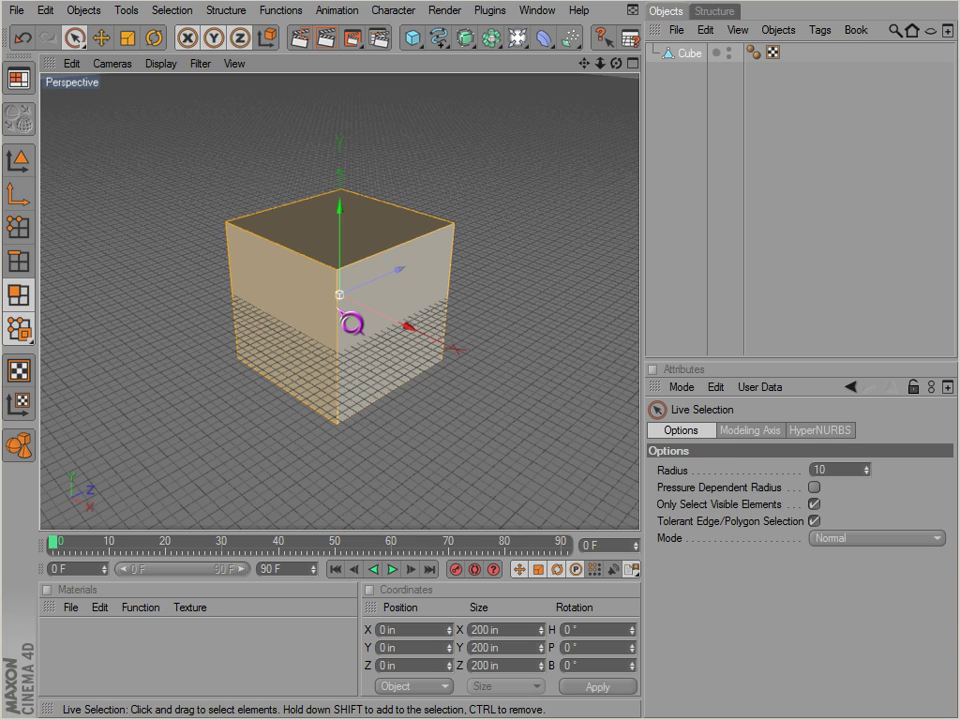
pyautogui.press('t')
pyautogui.press('r')
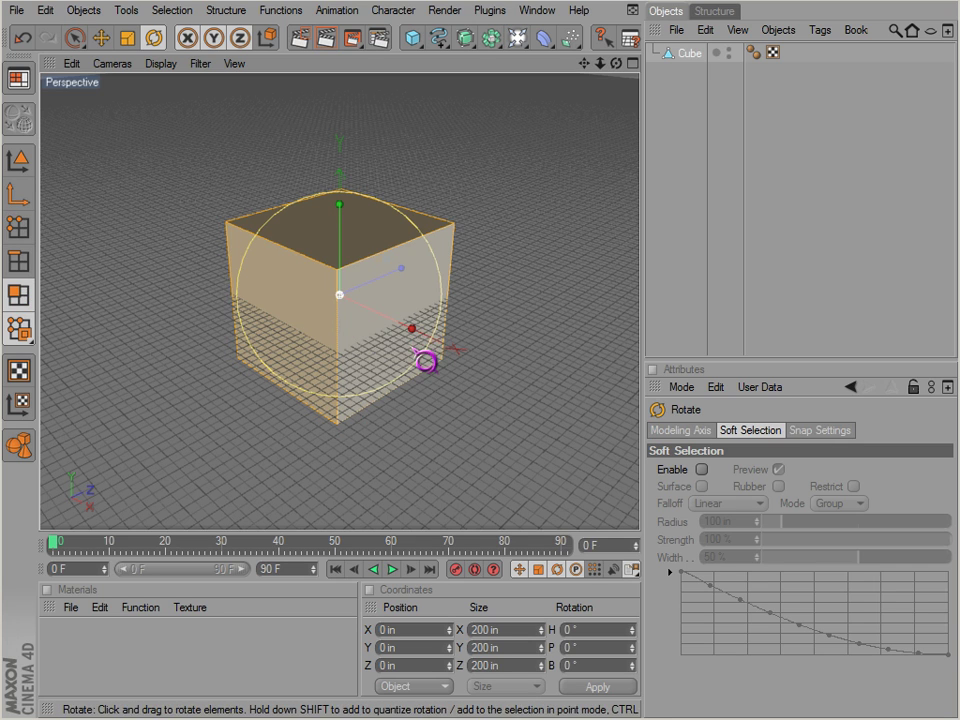
pyautogui.moveTo(428, 343); pyautogui.dragTo(548, 455)
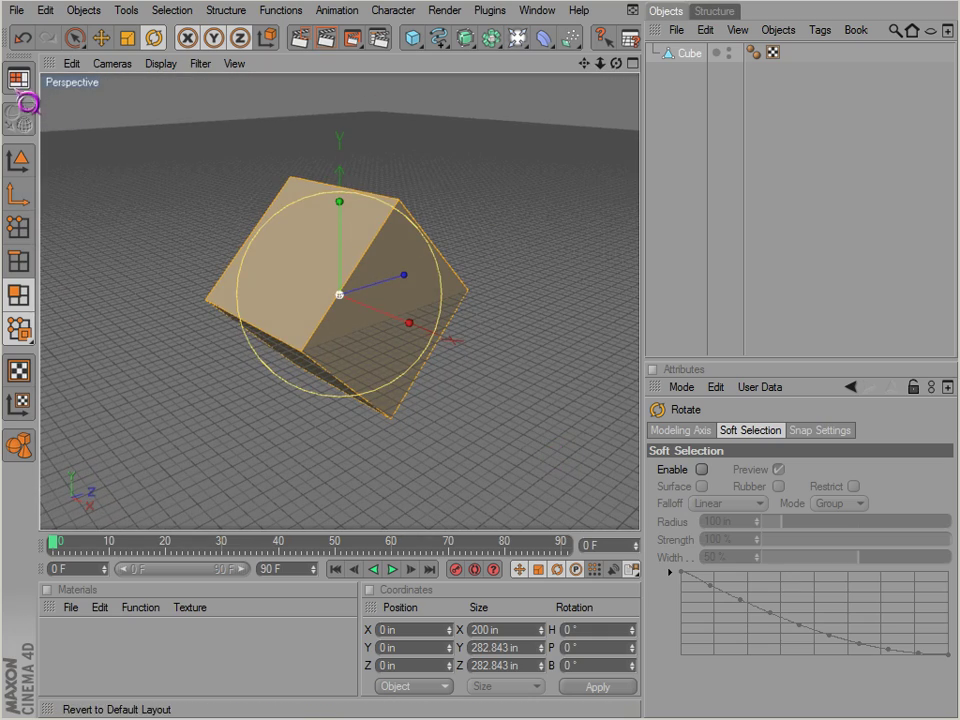
# Return to the CamStudioCaptureUV layout and enter UV polygon editing with the projection options open.
pyautogui.click(24, 86)
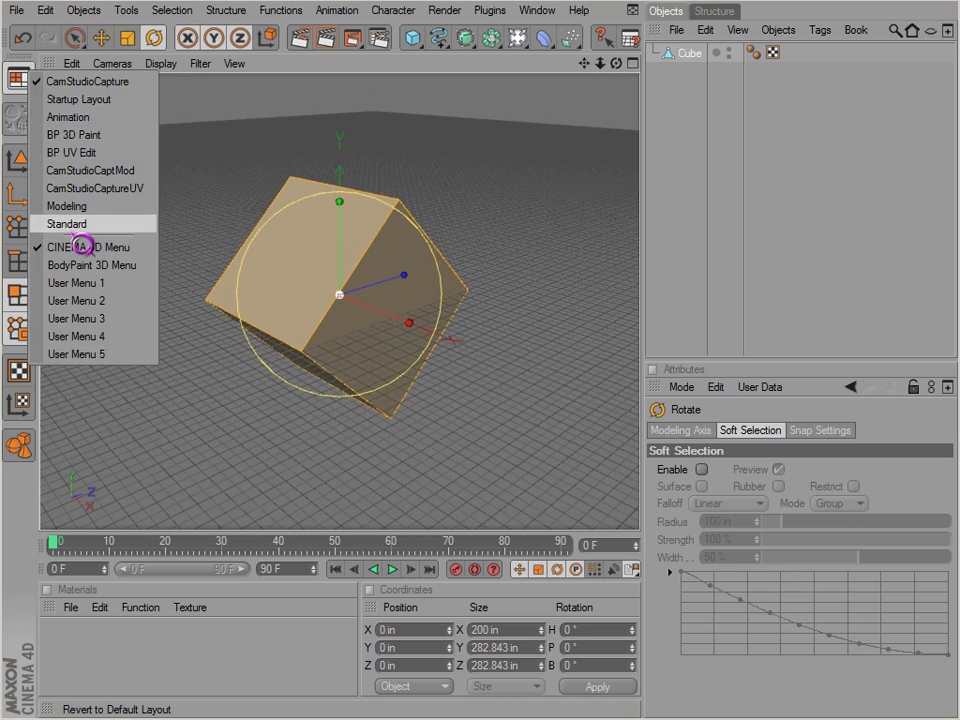
pyautogui.click(97, 188)
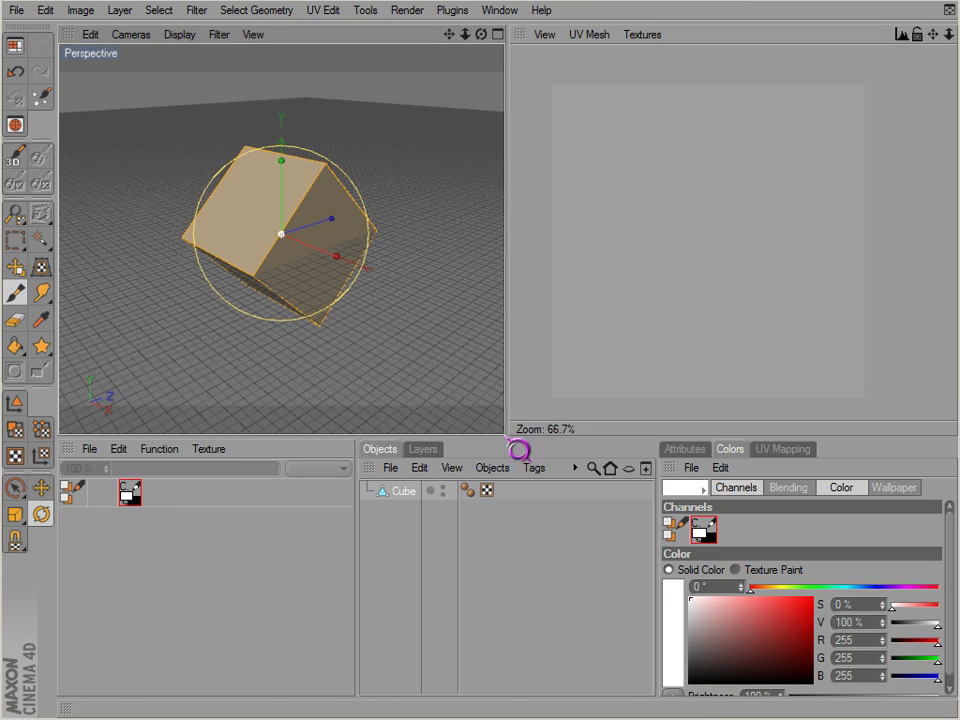
pyautogui.click(796, 452)
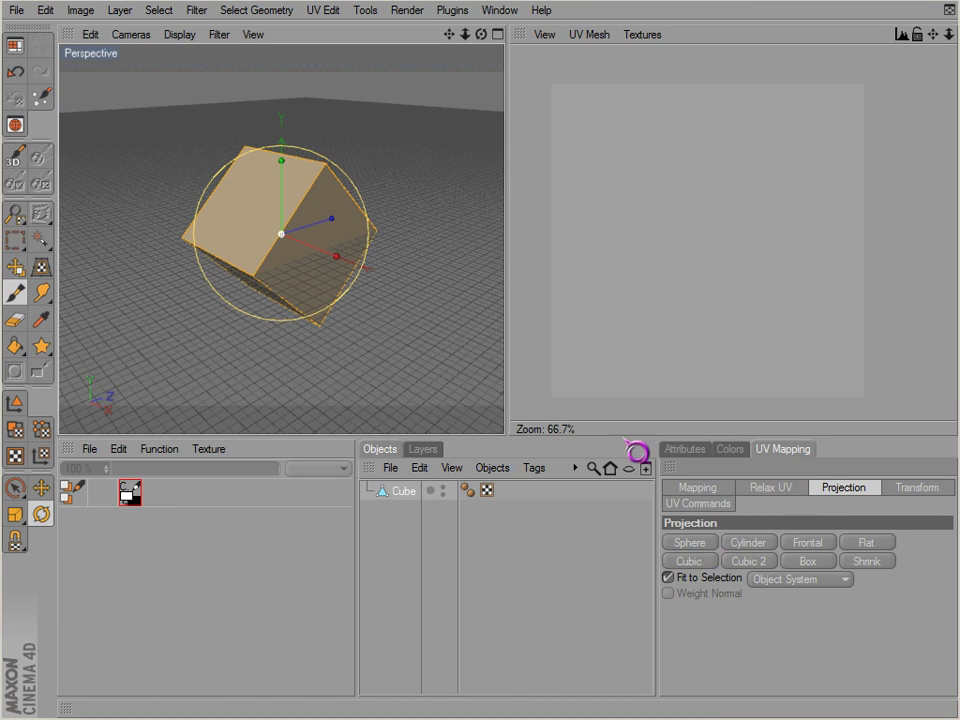
pyautogui.click(15, 429)
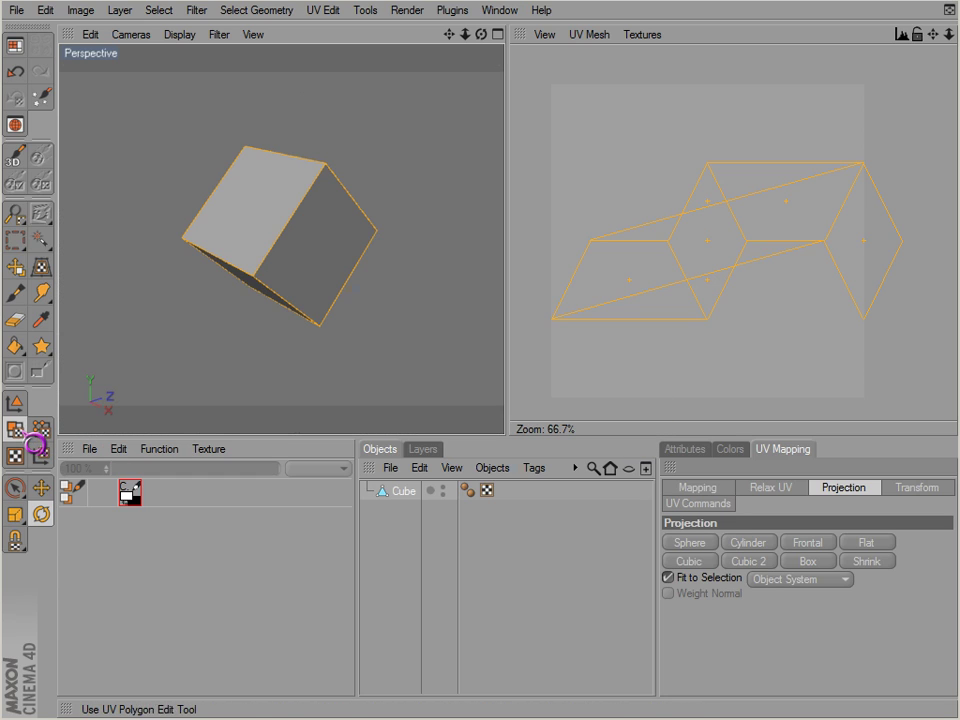
# Clear the UV selection and select only the upper stretched polygon to locate it on the rotated cube.
pyautogui.moveTo(777, 359); pyautogui.dragTo(749, 339)
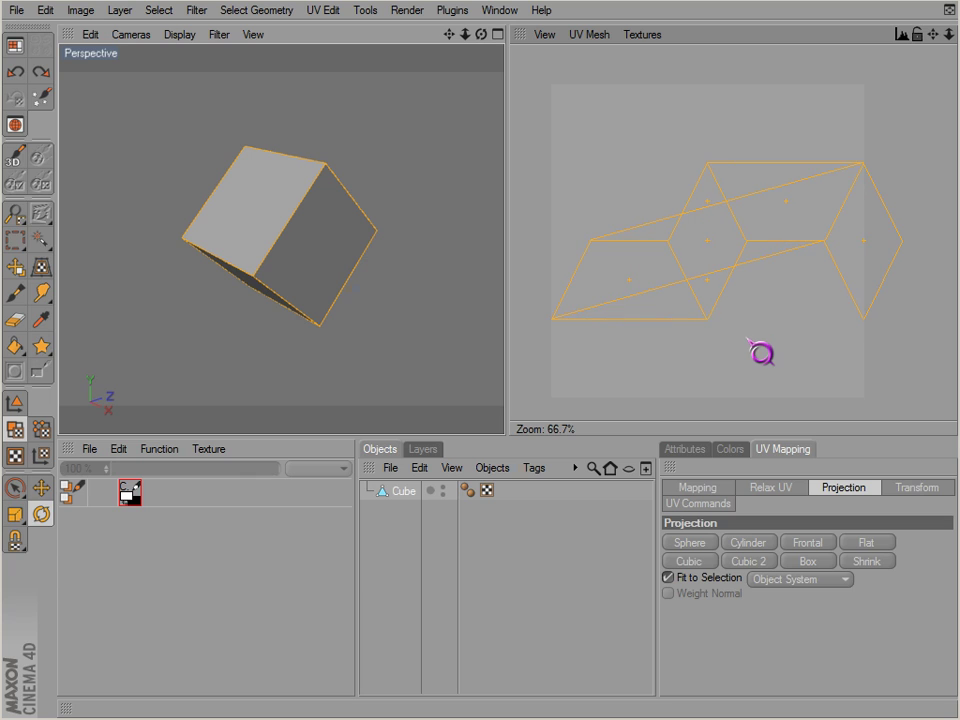
pyautogui.press('space')
pyautogui.click(767, 358)
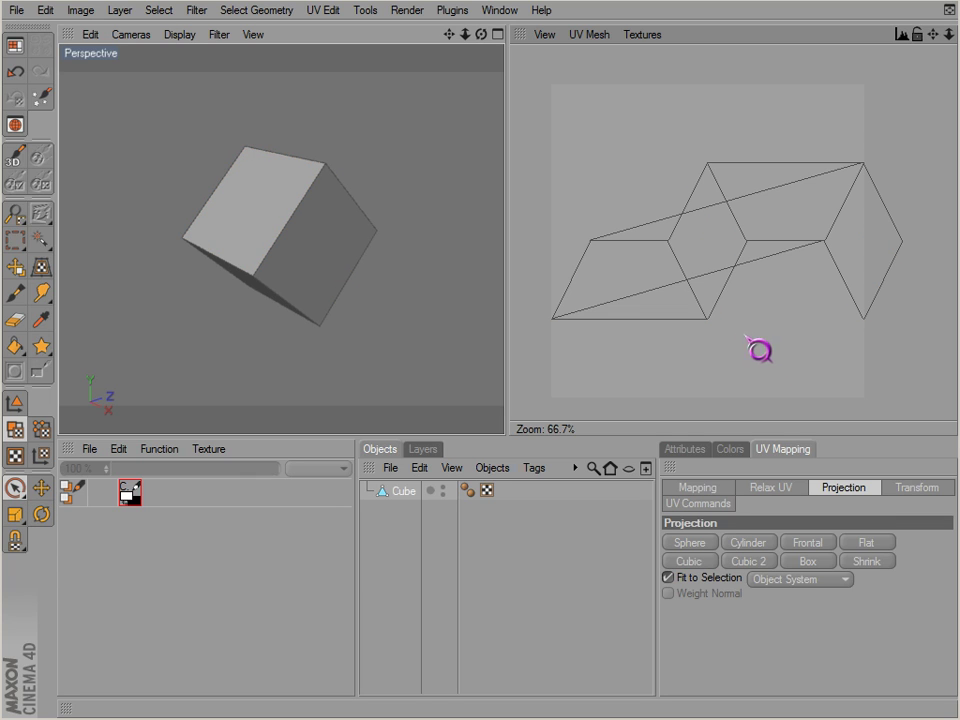
pyautogui.hotkey('ctrl', 'a')
pyautogui.click(771, 317)
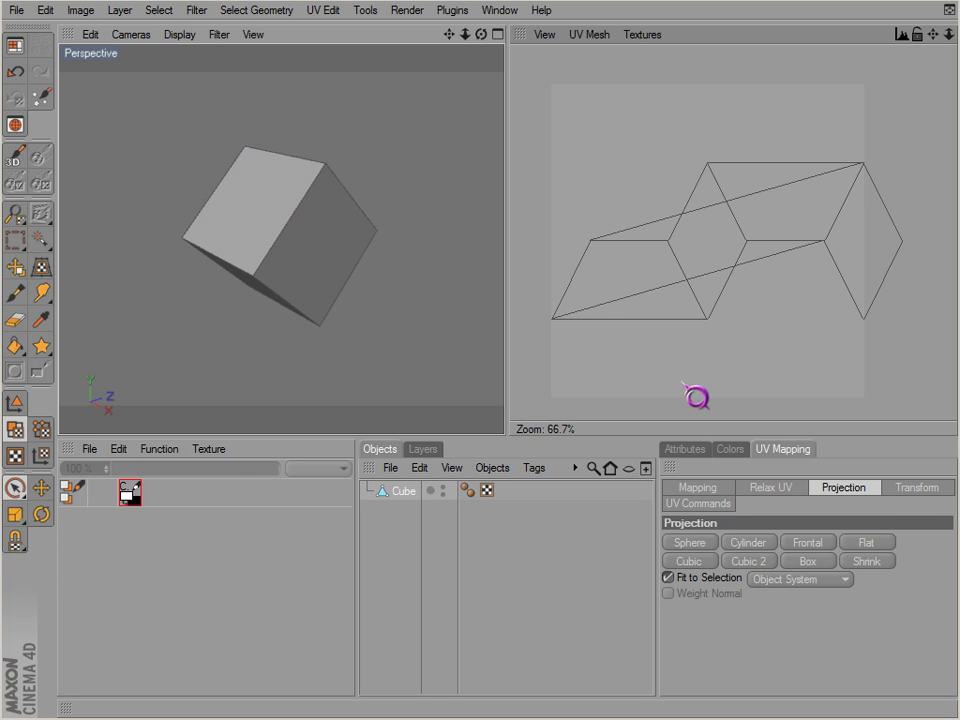
pyautogui.click(669, 236)
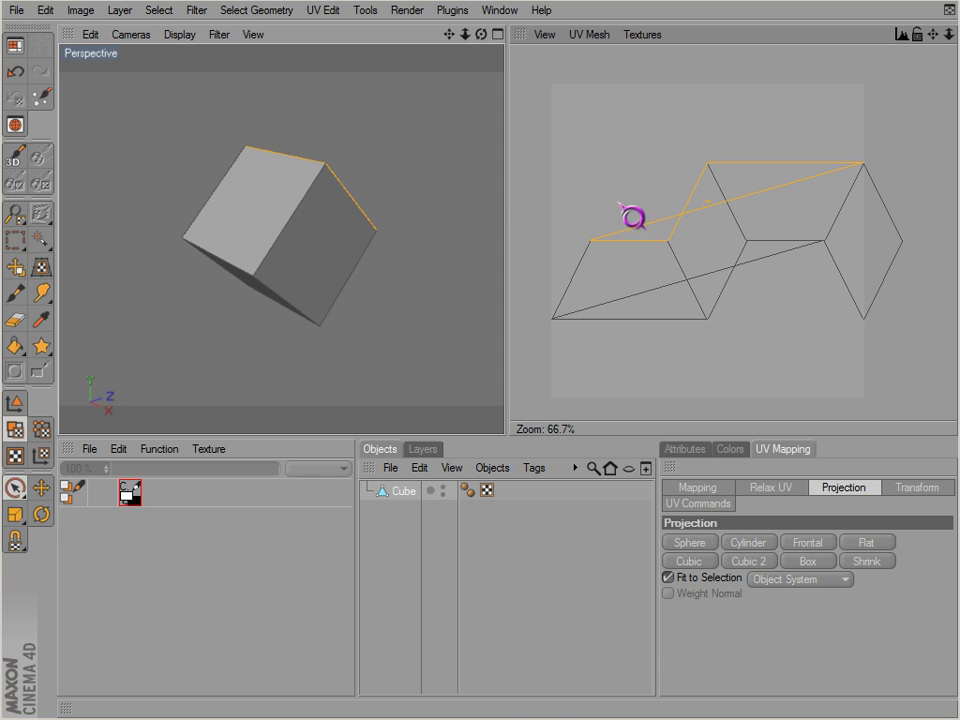
pyautogui.keyDown('alt'); pyautogui.moveTo(411, 225); pyautogui.dragTo(506, 436); pyautogui.keyUp('alt')
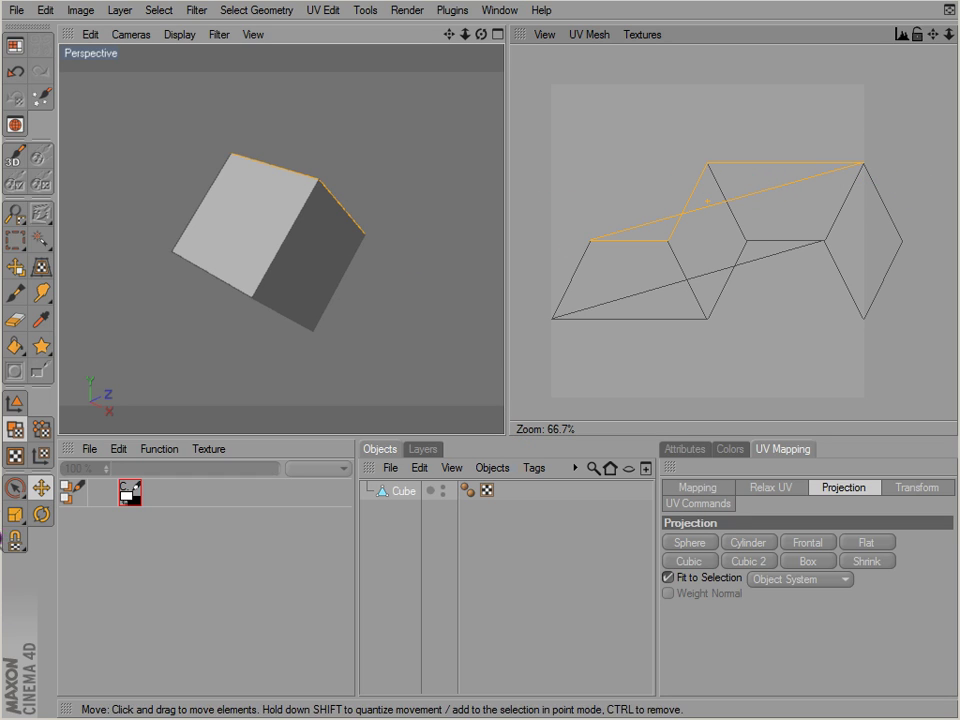
# Move the stretched polygon clear of the UV mesh and reposition its far corner point to make an even trapezoid.
pyautogui.click(41, 487)
pyautogui.moveTo(677, 193); pyautogui.dragTo(635, 171)
pyautogui.click(41, 429)
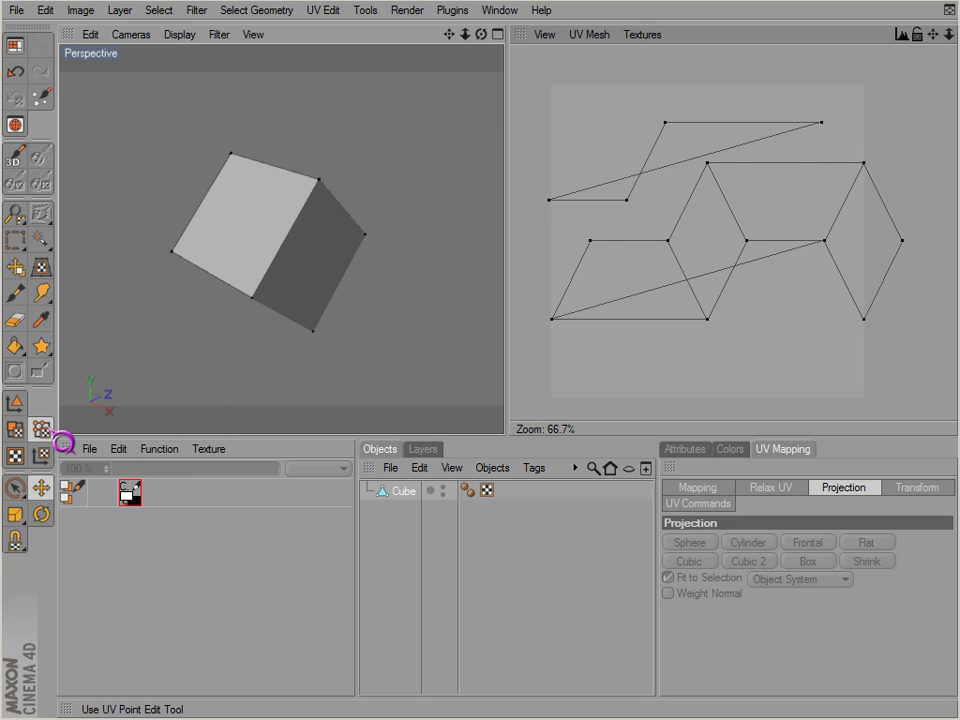
pyautogui.click(821, 123)
pyautogui.moveTo(822, 124); pyautogui.dragTo(612, 115)
pyautogui.moveTo(535, 108); pyautogui.dragTo(513, 125)
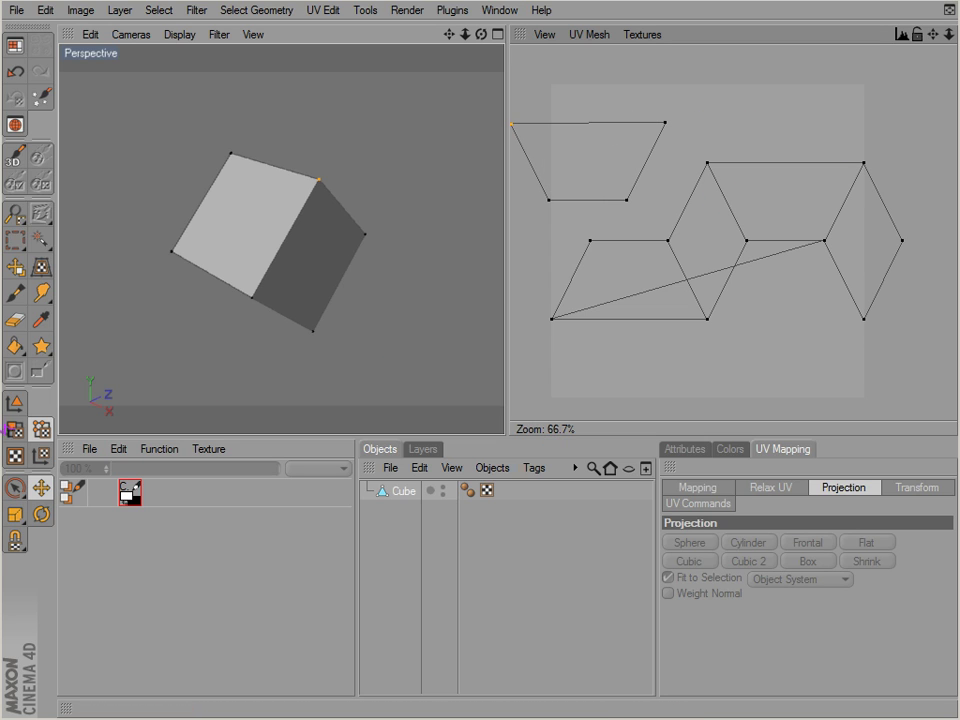
# Move the reshaped polygon back against its neighbouring faces in the UV mesh and undo the last stray shift.
pyautogui.click(15, 429)
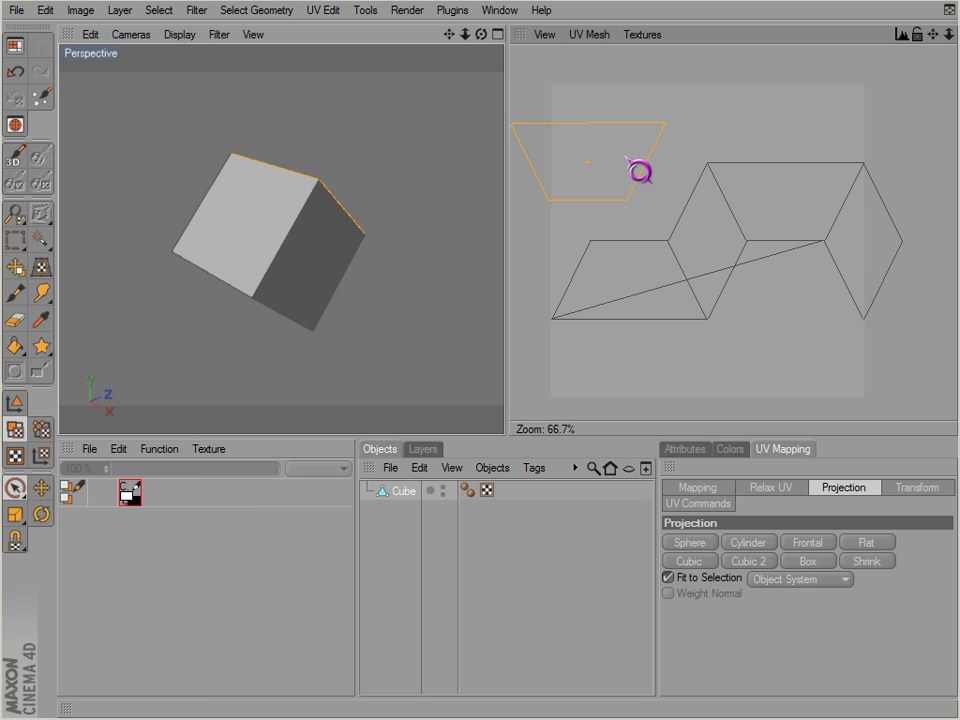
pyautogui.press('e')
pyautogui.moveTo(626, 157); pyautogui.dragTo(630, 169)
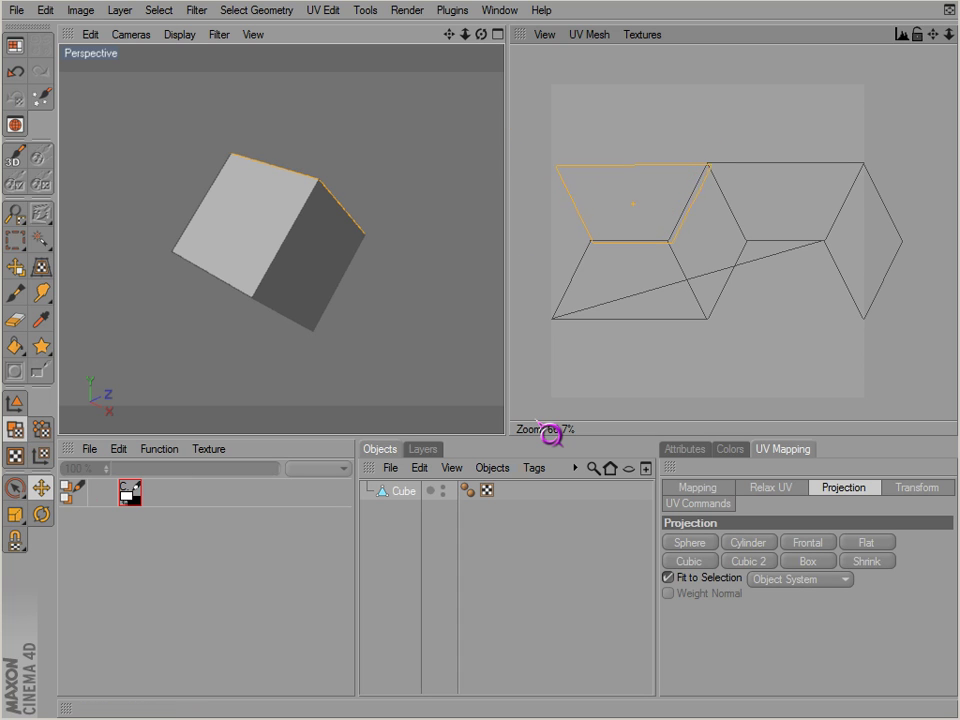
pyautogui.moveTo(537, 420); pyautogui.dragTo(539, 419)
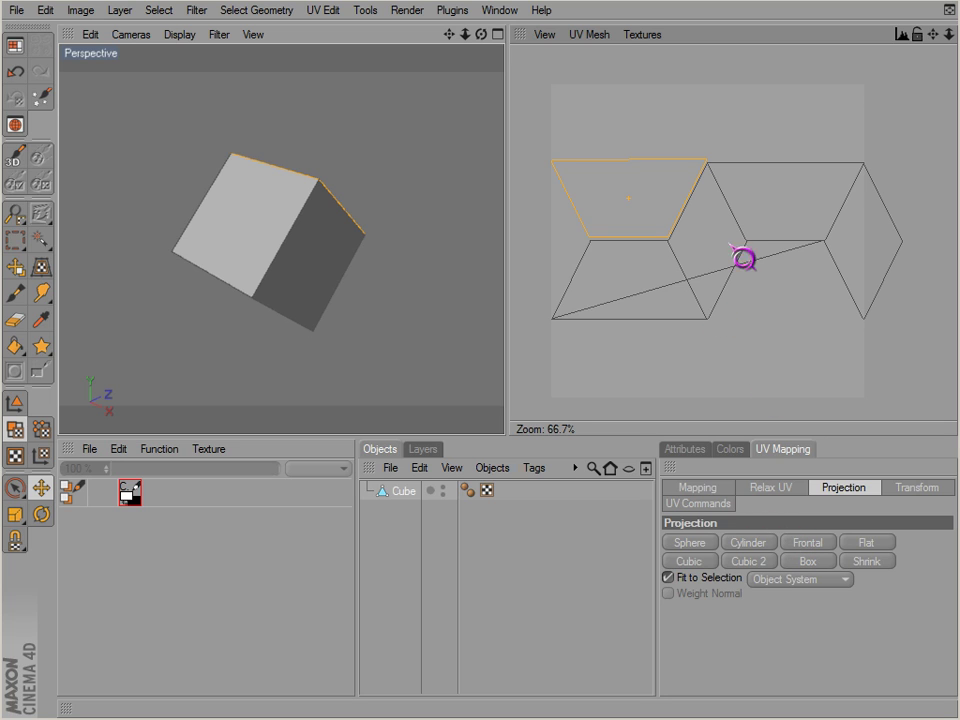
pyautogui.moveTo(721, 118); pyautogui.dragTo(714, 128)
pyautogui.hotkey('ctrl', 'z')
# Clear the UV polygon selection with the Live Selection tool.
pyautogui.press('space')
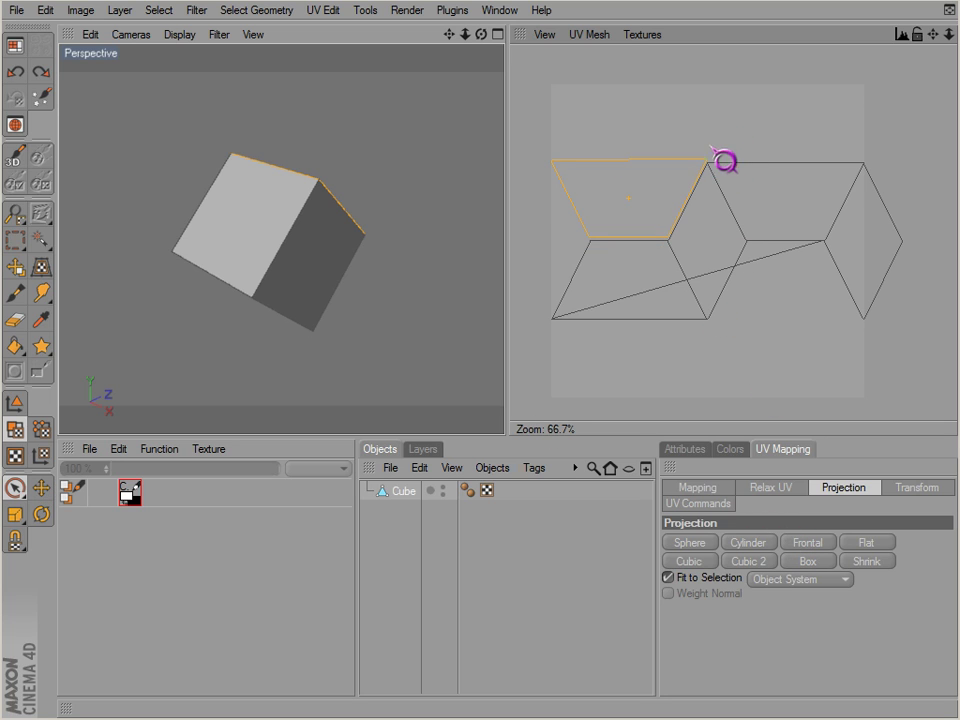
pyautogui.click(657, 123)
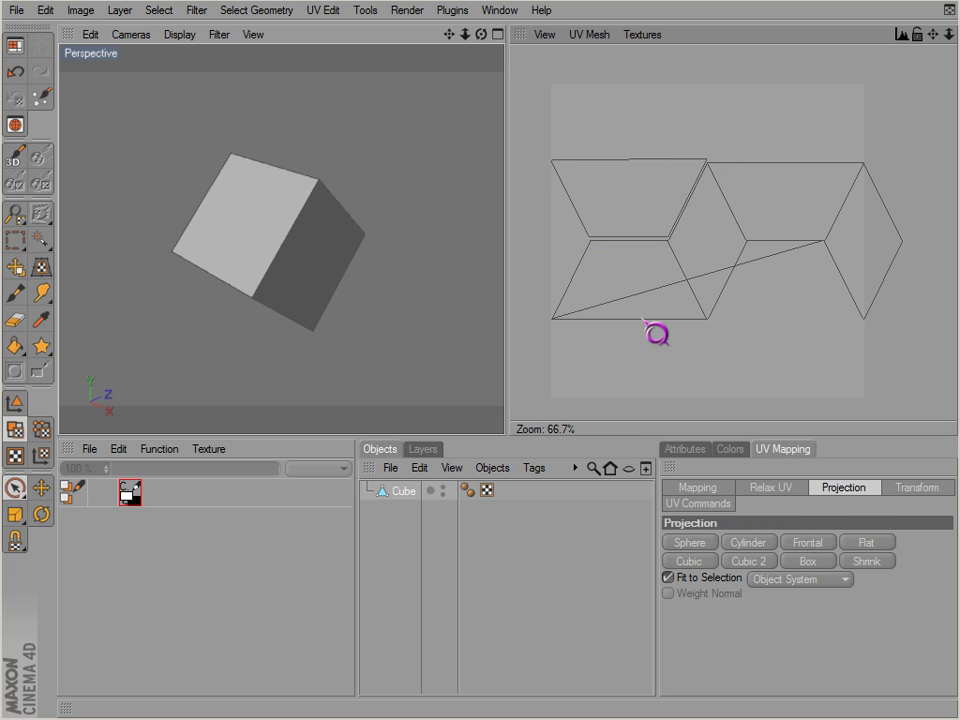
pyautogui.hotkey('ctrl', 'a')
pyautogui.click(771, 331)
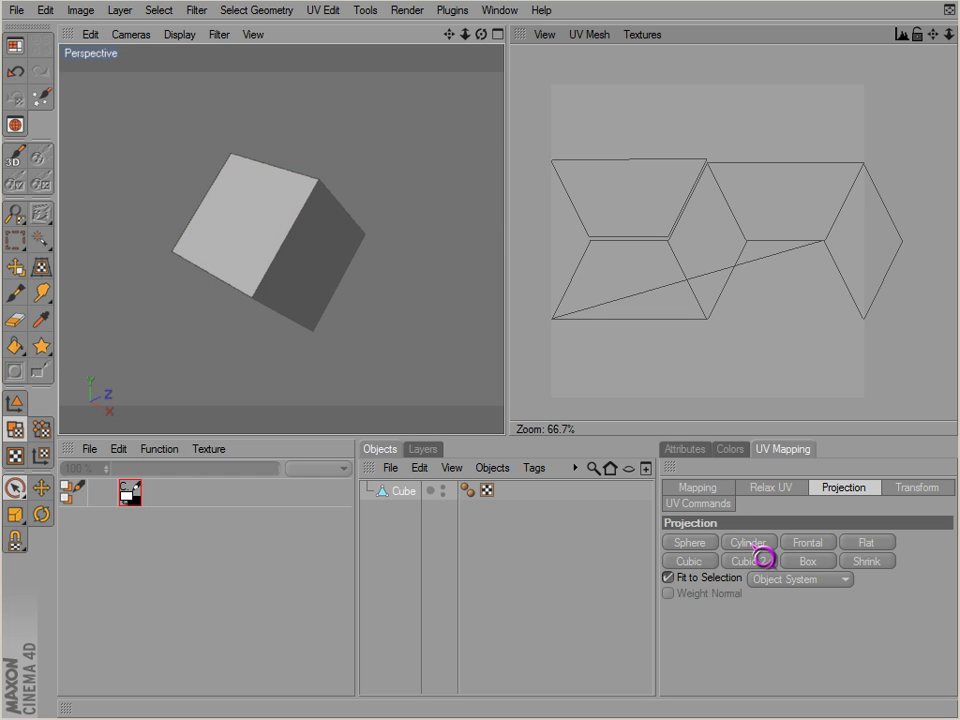
# Try the Cylinder, Frontal and Flat projections on the rotated cube's UVs to compare their layouts.
pyautogui.click(758, 553)
pyautogui.click(714, 553)
pyautogui.click(757, 560)
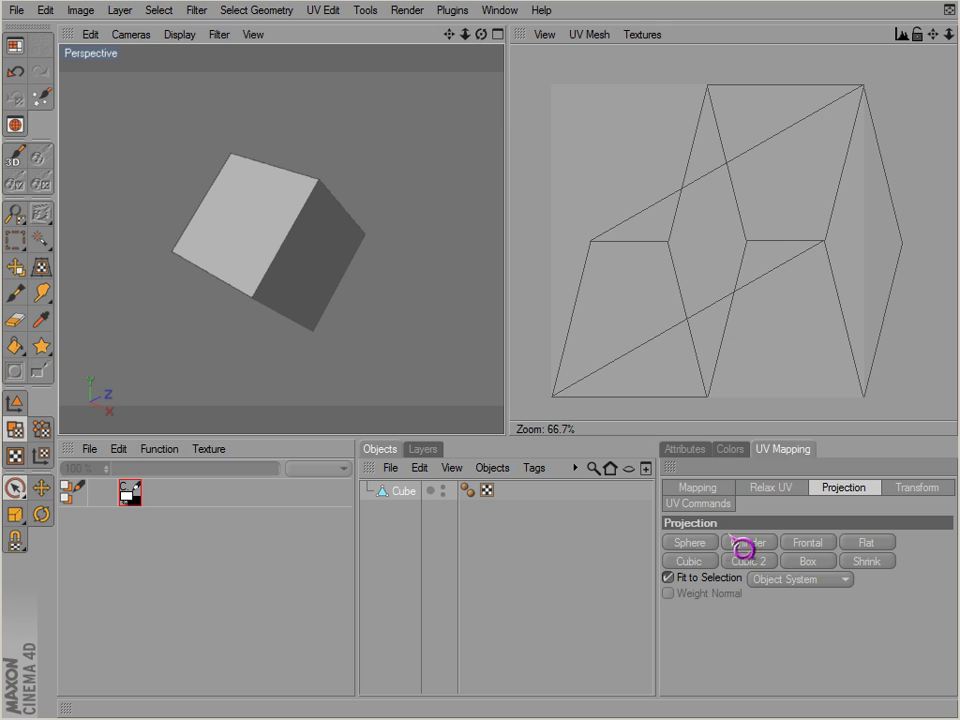
pyautogui.click(810, 544)
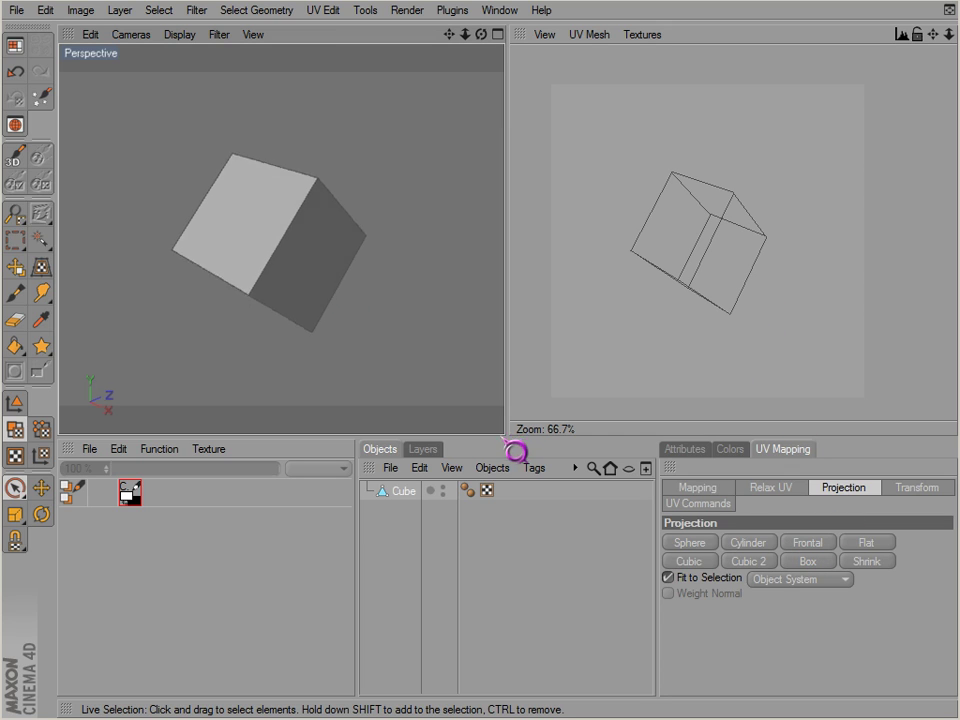
pyautogui.click(866, 561)
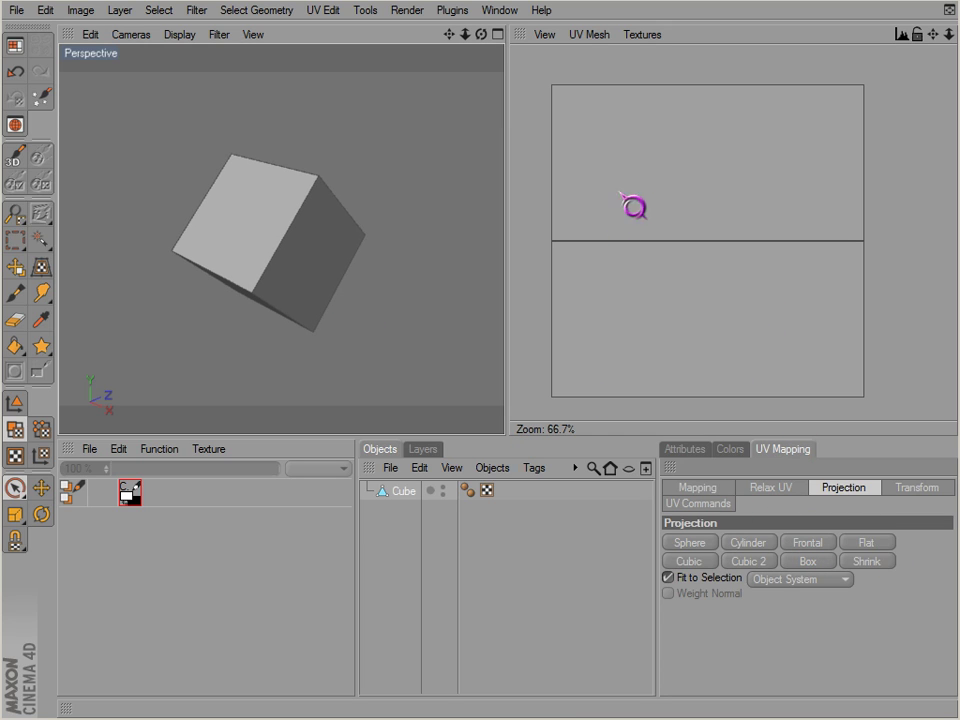
# Compare the Cubic and Cubic 2 projections on the rotated cube and apply the Box projection.
pyautogui.click(695, 561)
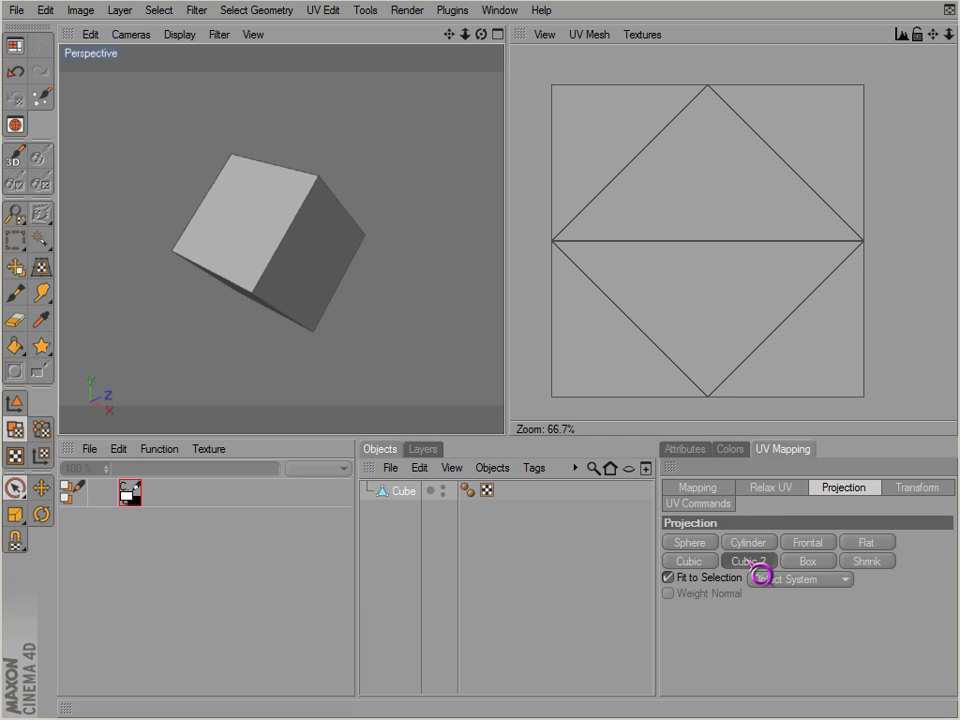
pyautogui.click(751, 561)
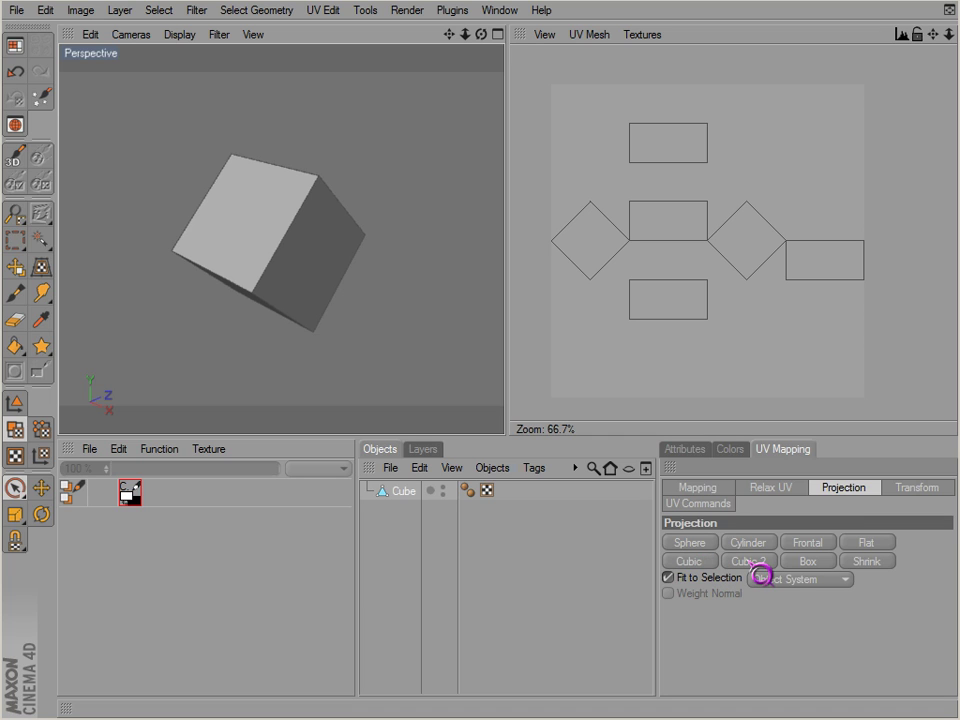
pyautogui.click(808, 561)
pyautogui.click(749, 561)
pyautogui.click(808, 561)
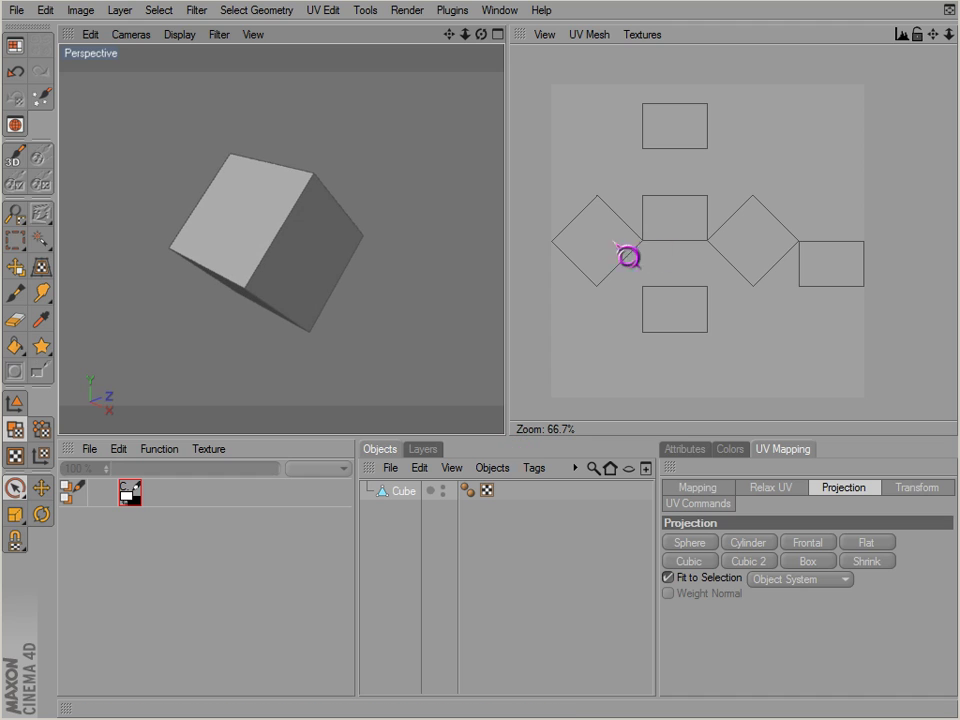
# Select the separate UV polygons one at a time to match each with its face on the cube.
pyautogui.click(600, 256)
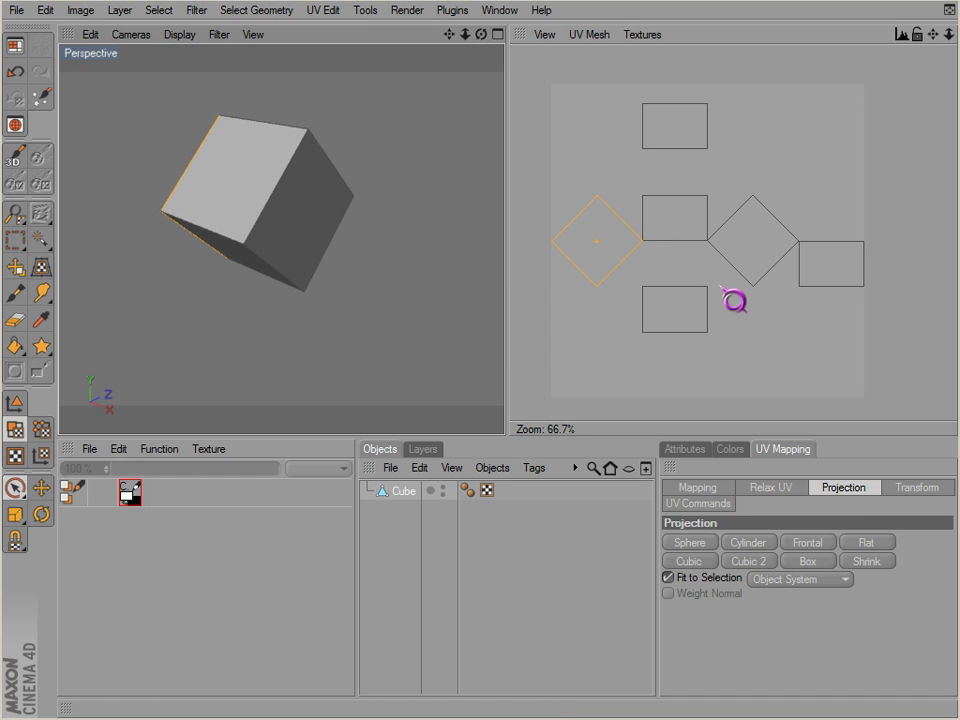
pyautogui.click(676, 229)
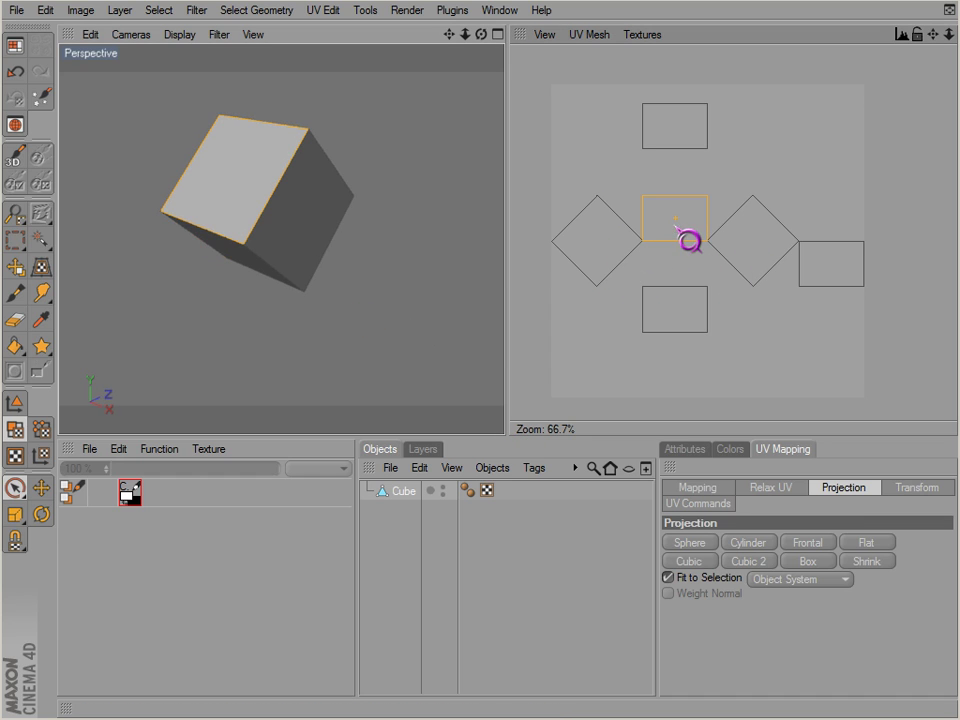
pyautogui.click(748, 244)
pyautogui.click(826, 262)
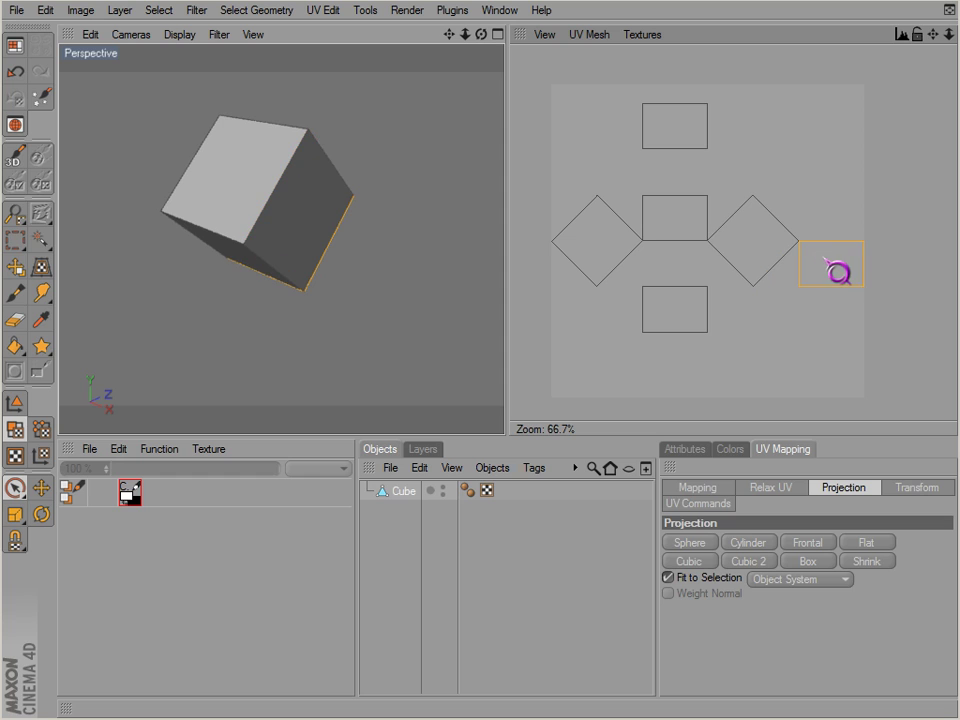
pyautogui.click(678, 143)
pyautogui.click(682, 322)
pyautogui.click(680, 130)
pyautogui.click(688, 325)
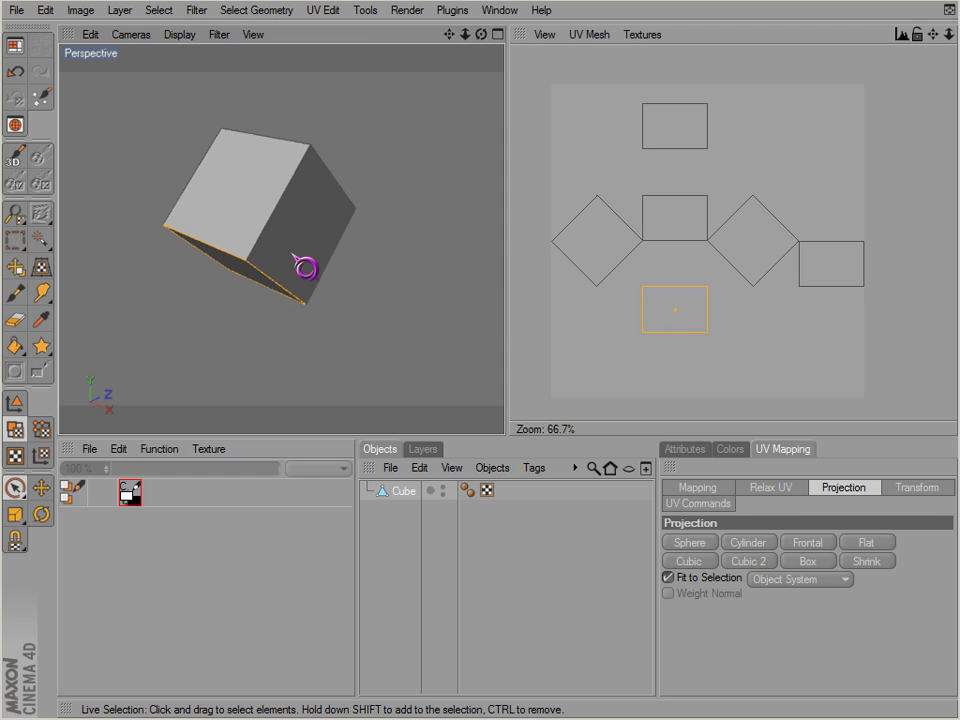
# Check the cube's far side by selecting a face and the lower UV rectangle, and clear the selection.
pyautogui.moveTo(298, 268)
pyautogui.keyDown('alt'); pyautogui.mouseDown()
pyautogui.moveTo(456, 448)
pyautogui.moveTo(293, 270)
pyautogui.mouseUp(); pyautogui.keyUp('alt')
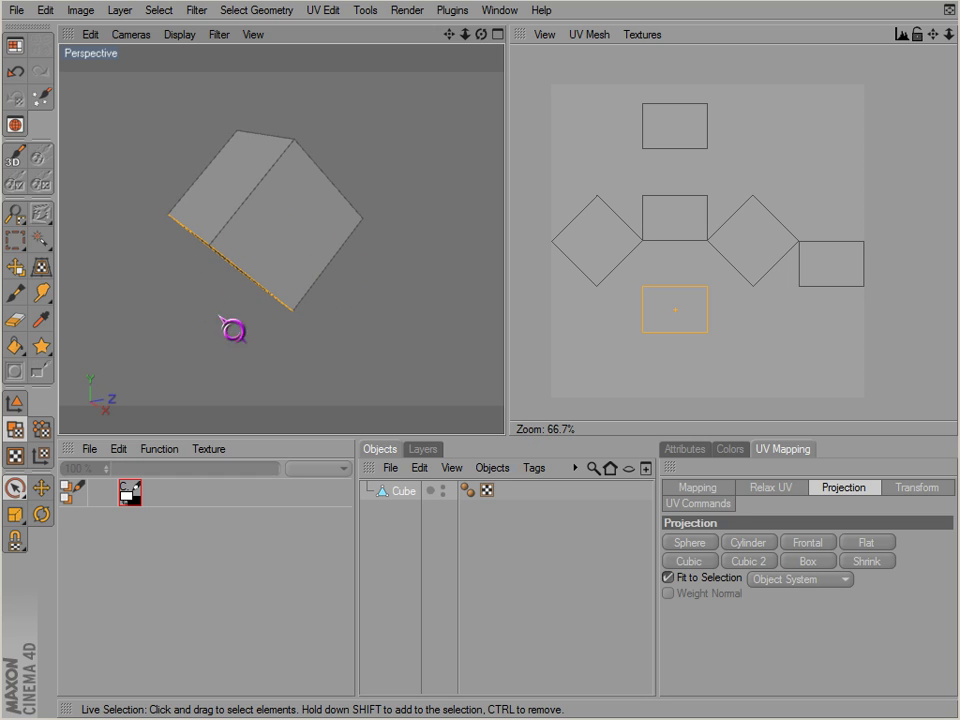
pyautogui.keyDown('alt'); pyautogui.moveTo(321, 309); pyautogui.dragTo(519, 446); pyautogui.keyUp('alt')
pyautogui.click(266, 252)
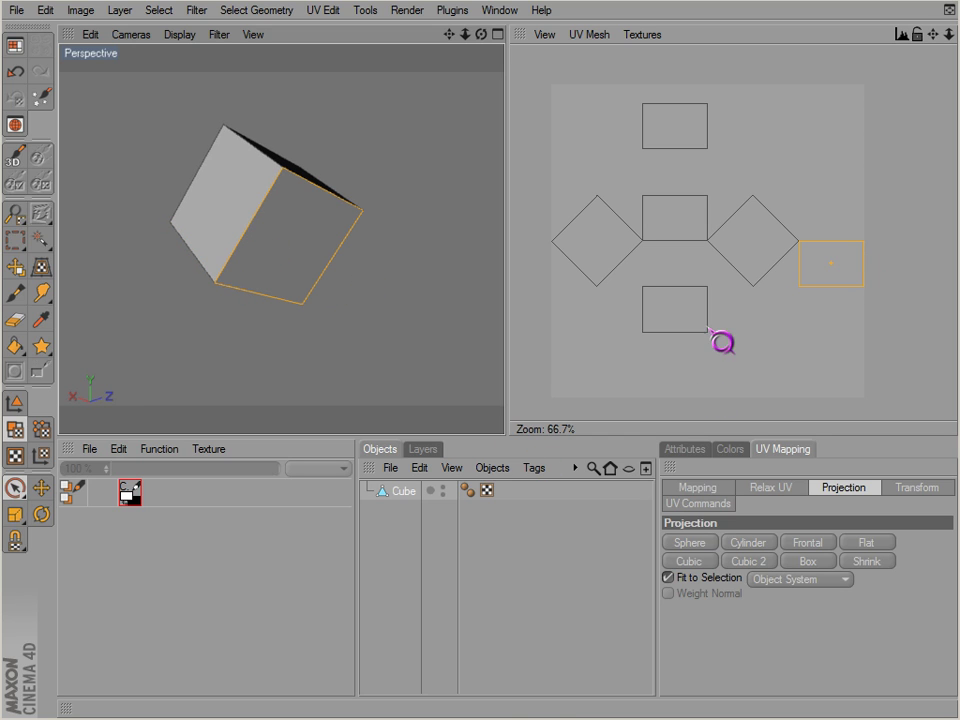
pyautogui.click(684, 312)
pyautogui.keyDown('alt'); pyautogui.moveTo(340, 300); pyautogui.dragTo(520, 440); pyautogui.keyUp('alt')
pyautogui.click(653, 389)
pyautogui.keyDown('alt'); pyautogui.moveTo(406, 307); pyautogui.dragTo(510, 443); pyautogui.keyUp('alt')
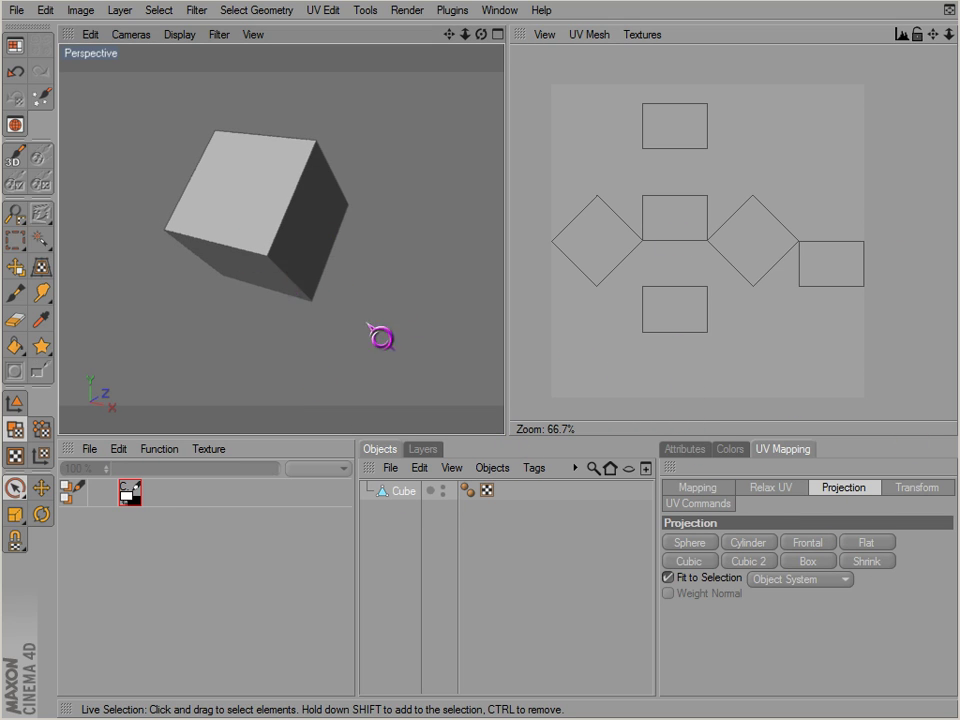
# Switch to the CamStudioCapture layout and select the cube's diamond-shaped end face in polygon mode.
pyautogui.click(15, 48)
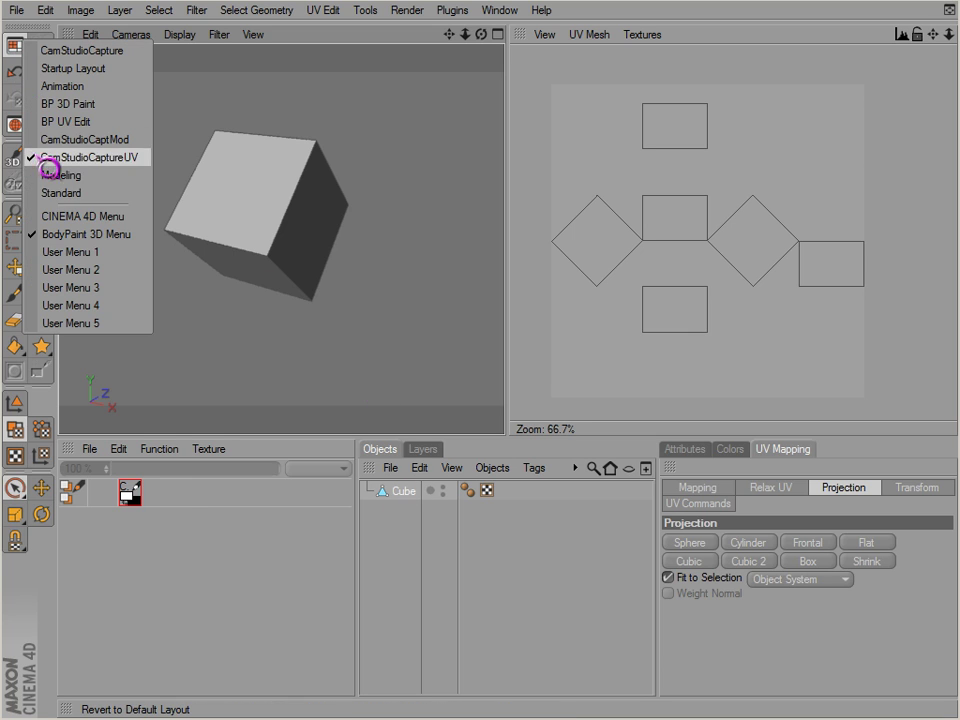
pyautogui.click(52, 193)
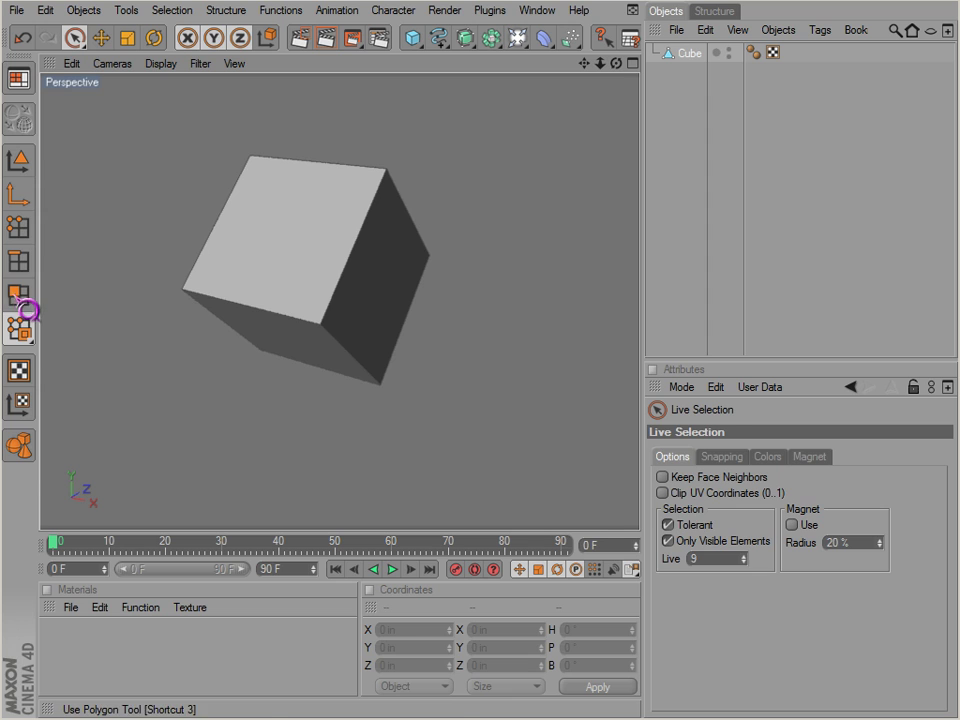
pyautogui.click(18, 295)
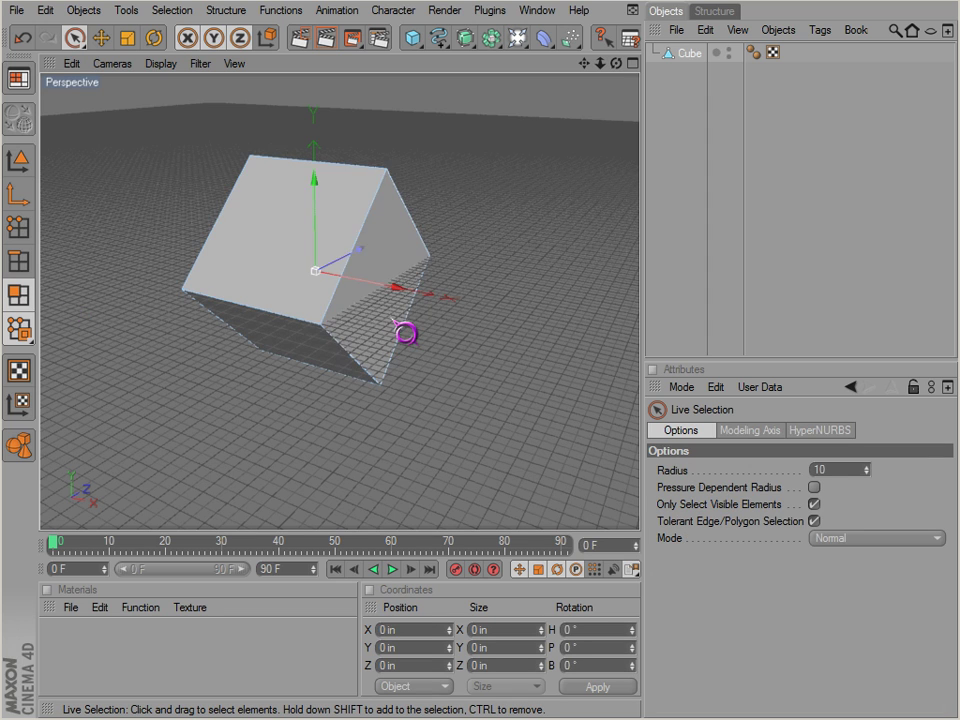
pyautogui.click(405, 330)
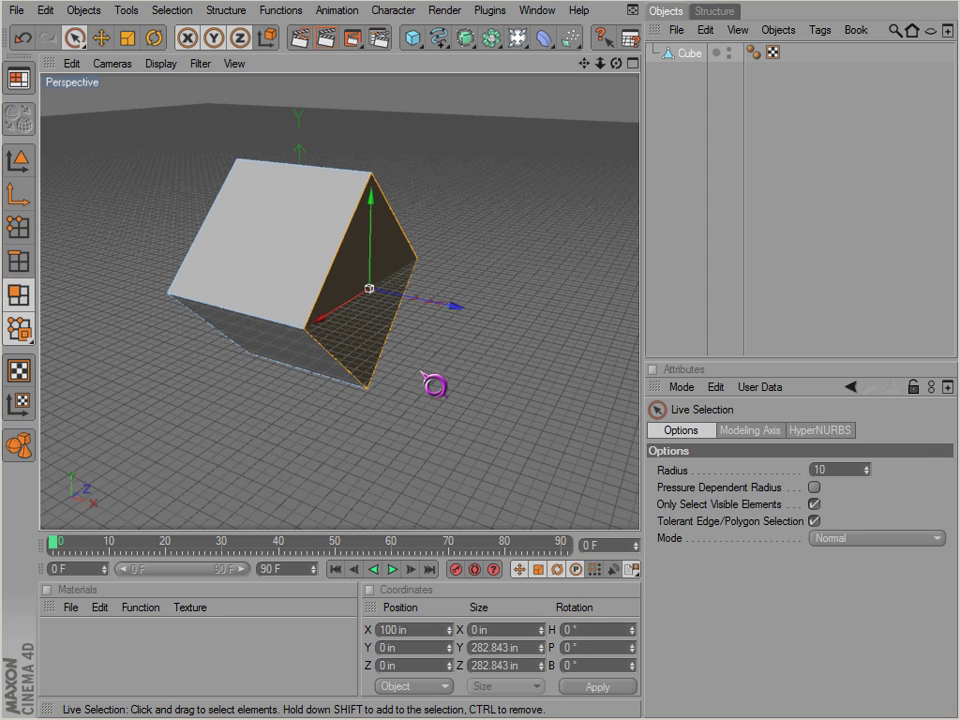
# Extrude the selected end face outward three times in a row to lengthen the cube by about 343 in.
pyautogui.rightClick(422, 371)
pyautogui.press('Escape')
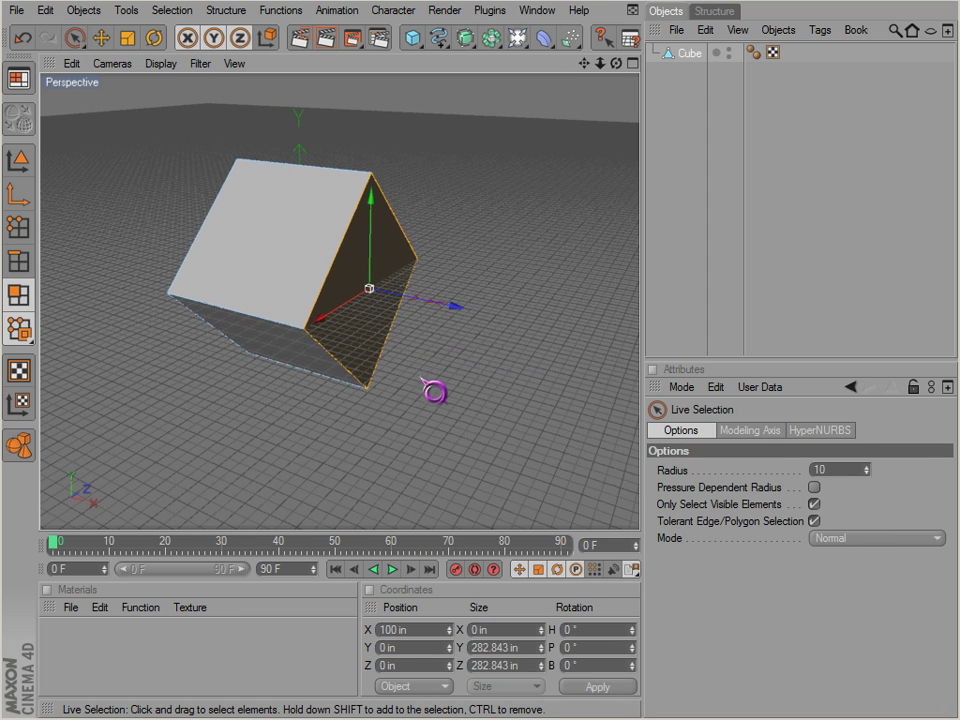
pyautogui.press('d')
pyautogui.moveTo(424, 384); pyautogui.dragTo(549, 444)
pyautogui.scroll(-4, 279, 414)
pyautogui.keyDown('alt'); pyautogui.moveTo(537, 425); pyautogui.dragTo(533, 443, button='middle'); pyautogui.keyUp('alt')
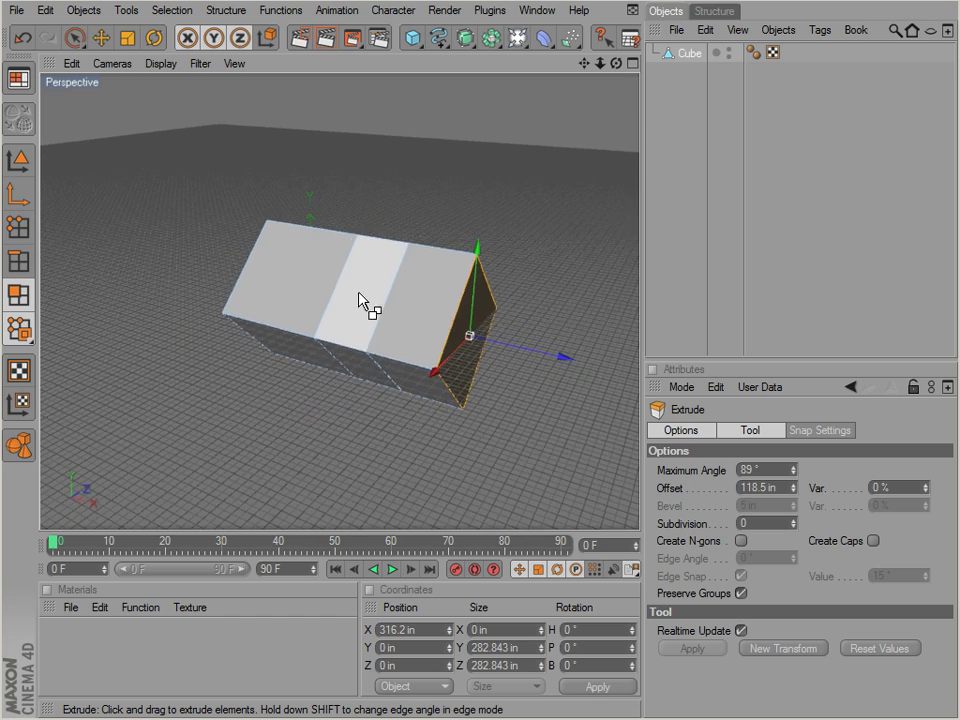
pyautogui.keyDown('alt'); pyautogui.moveTo(534, 443); pyautogui.dragTo(360, 296); pyautogui.keyUp('alt')
pyautogui.rightClick(609, 326)
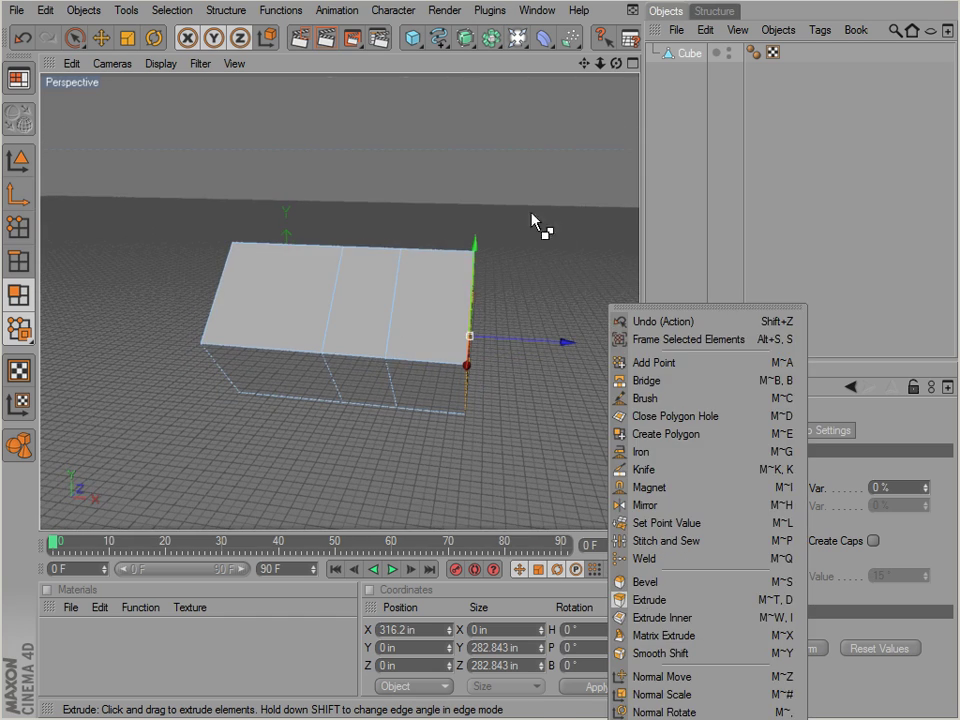
pyautogui.moveTo(351, 251); pyautogui.dragTo(538, 445)
pyautogui.scroll(-3, 383, 250)
# Select all polygons of the three extruded sections on every side with the Live Selection tool.
pyautogui.moveTo(76, 38); pyautogui.dragTo(112, 58)
pyautogui.keyDown('alt'); pyautogui.moveTo(300, 302); pyautogui.dragTo(356, 366); pyautogui.keyUp('alt')
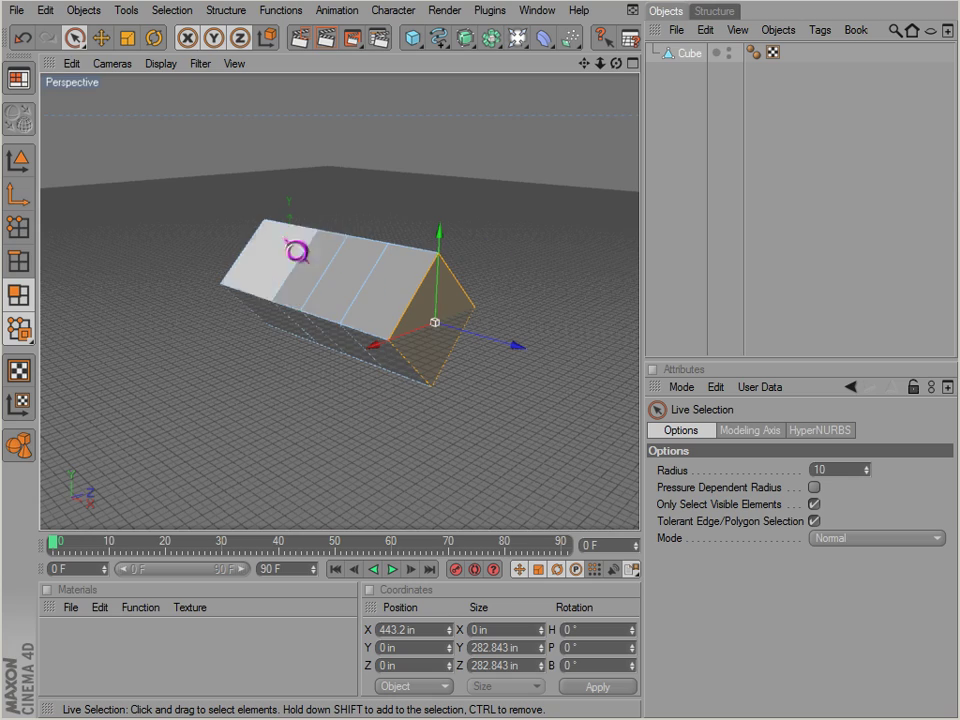
pyautogui.keyDown('alt'); pyautogui.moveTo(326, 255); pyautogui.dragTo(549, 452); pyautogui.keyUp('alt')
pyautogui.moveTo(410, 311); pyautogui.dragTo(414, 310)
pyautogui.keyDown('alt'); pyautogui.moveTo(355, 287); pyautogui.dragTo(355, 190); pyautogui.keyUp('alt')
pyautogui.moveTo(276, 376)
pyautogui.keyDown('shift'); pyautogui.mouseDown()
pyautogui.moveTo(408, 388)
pyautogui.moveTo(549, 461)
pyautogui.moveTo(354, 375)
pyautogui.mouseUp(); pyautogui.keyUp('shift')
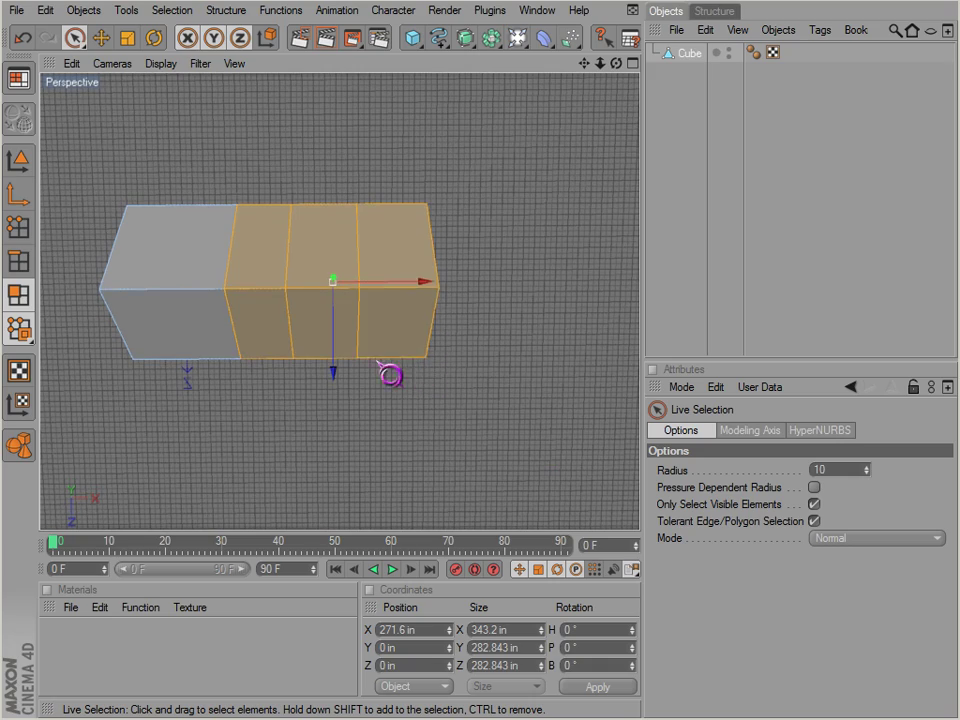
pyautogui.keyDown('alt'); pyautogui.moveTo(377, 255); pyautogui.dragTo(441, 315); pyautogui.keyUp('alt')
pyautogui.keyDown('alt'); pyautogui.moveTo(304, 332); pyautogui.dragTo(251, 334); pyautogui.keyUp('alt')
pyautogui.keyDown('shift'); pyautogui.moveTo(283, 246); pyautogui.dragTo(401, 261); pyautogui.keyUp('shift')
pyautogui.keyDown('alt'); pyautogui.moveTo(470, 262); pyautogui.dragTo(165, 129); pyautogui.keyUp('alt')
# Switch to the CamStudioCaptureUV layout and show the selected polygons' UV mesh in UV polygon edit mode.
pyautogui.click(19, 80)
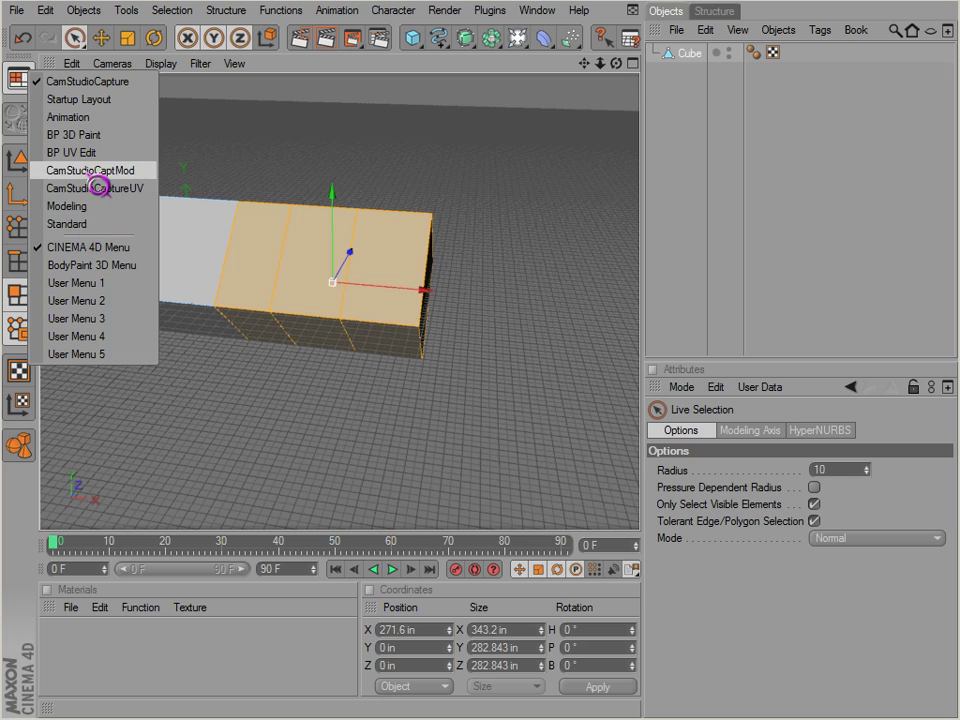
pyautogui.click(95, 188)
pyautogui.click(785, 449)
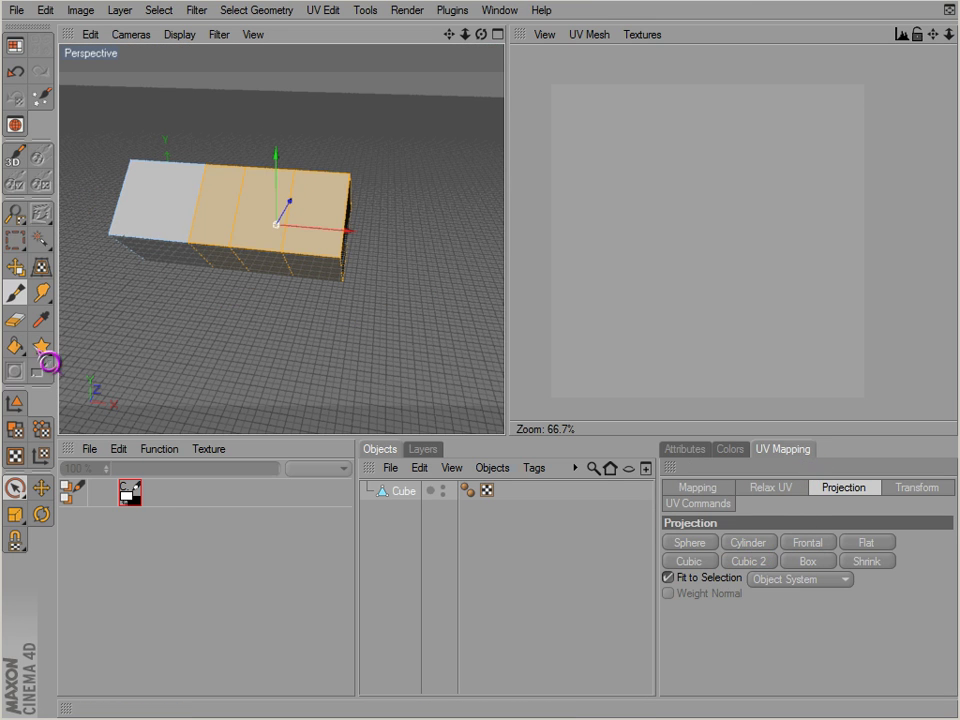
pyautogui.click(16, 430)
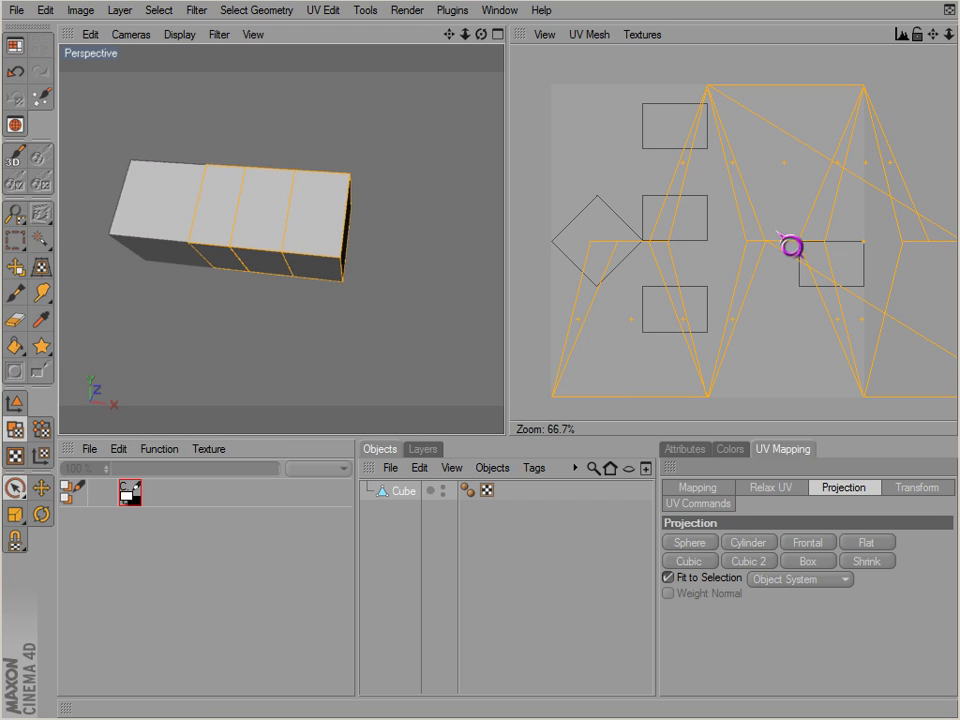
pyautogui.keyDown('alt'); pyautogui.moveTo(770, 311); pyautogui.dragTo(698, 317, button='middle'); pyautogui.keyUp('alt')
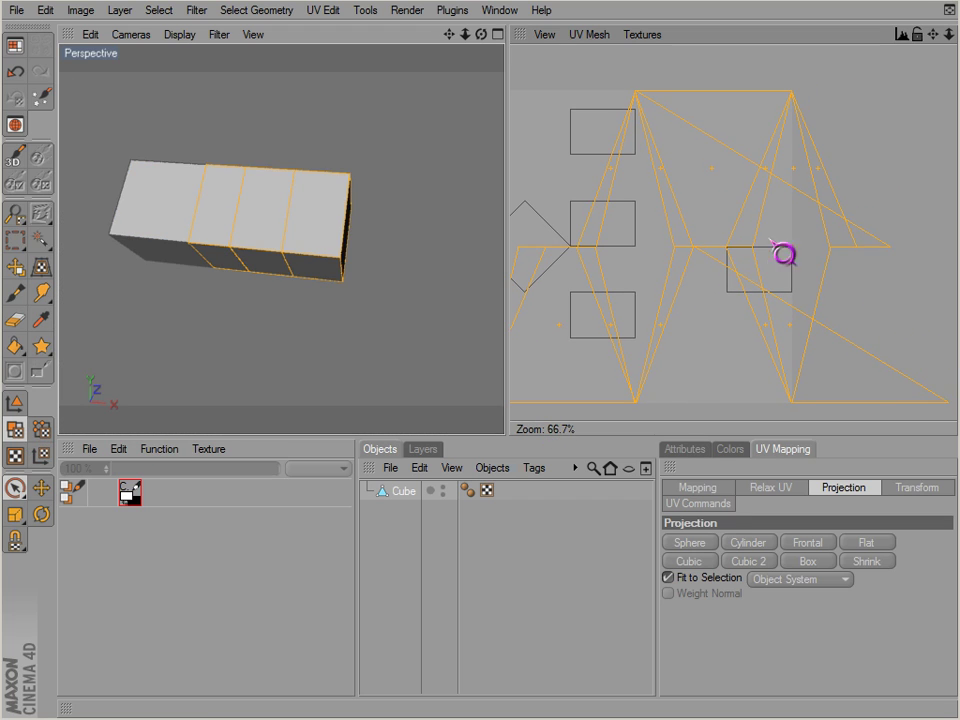
pyautogui.scroll(-2, 724, 285)
pyautogui.scroll(1, 755, 207)
# Return to the CamStudioCapture layout and rotate the cube's object axis to a 90° bank.
pyautogui.click(15, 45)
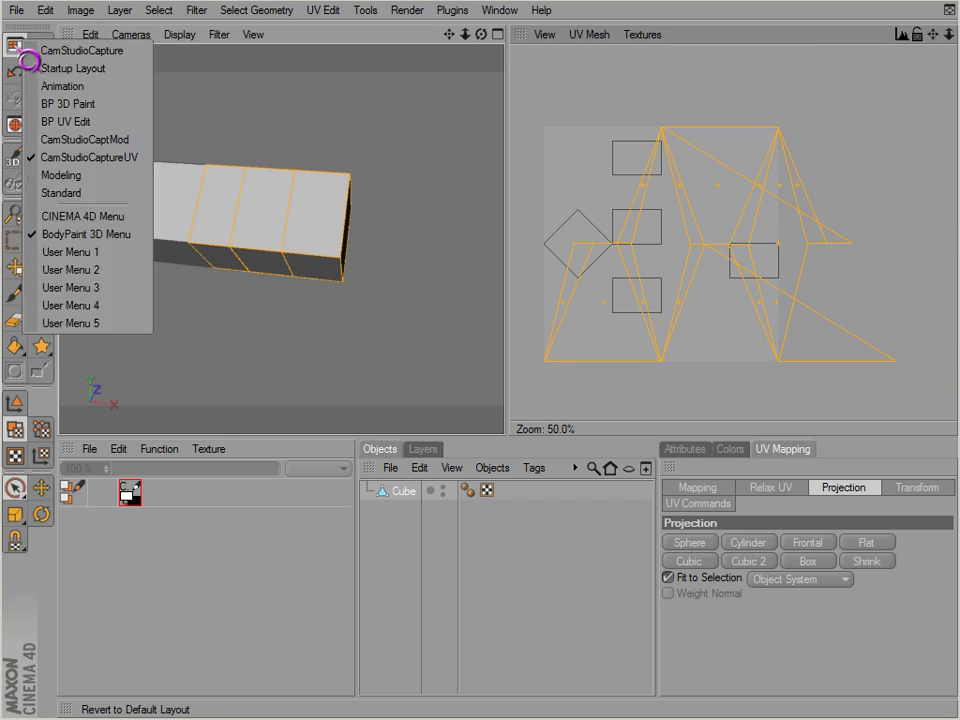
pyautogui.click(55, 194)
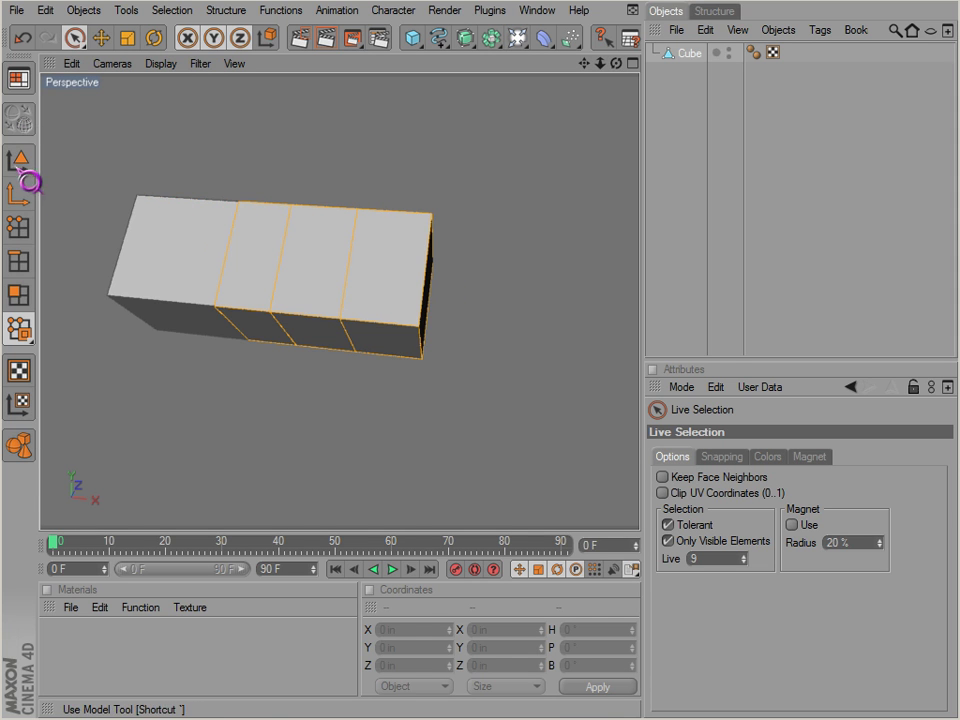
pyautogui.click(22, 190)
pyautogui.press('r')
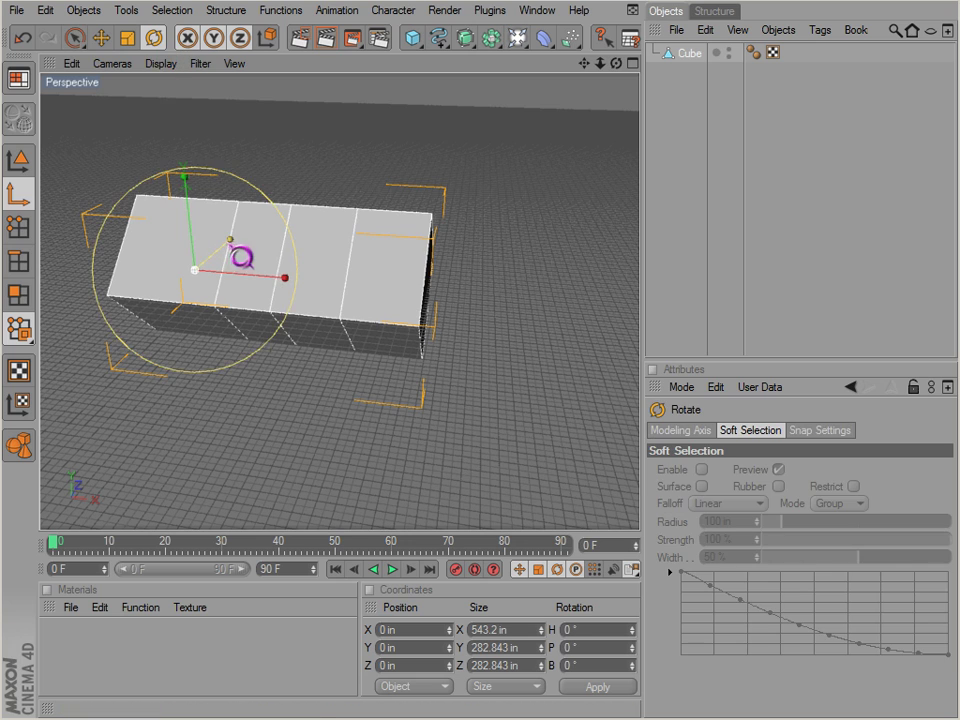
pyautogui.moveTo(240, 257); pyautogui.dragTo(201, 204)
# Switch back to the UV editing layout and apply the Cylinder projection to the selected UV polygons.
pyautogui.click(21, 86)
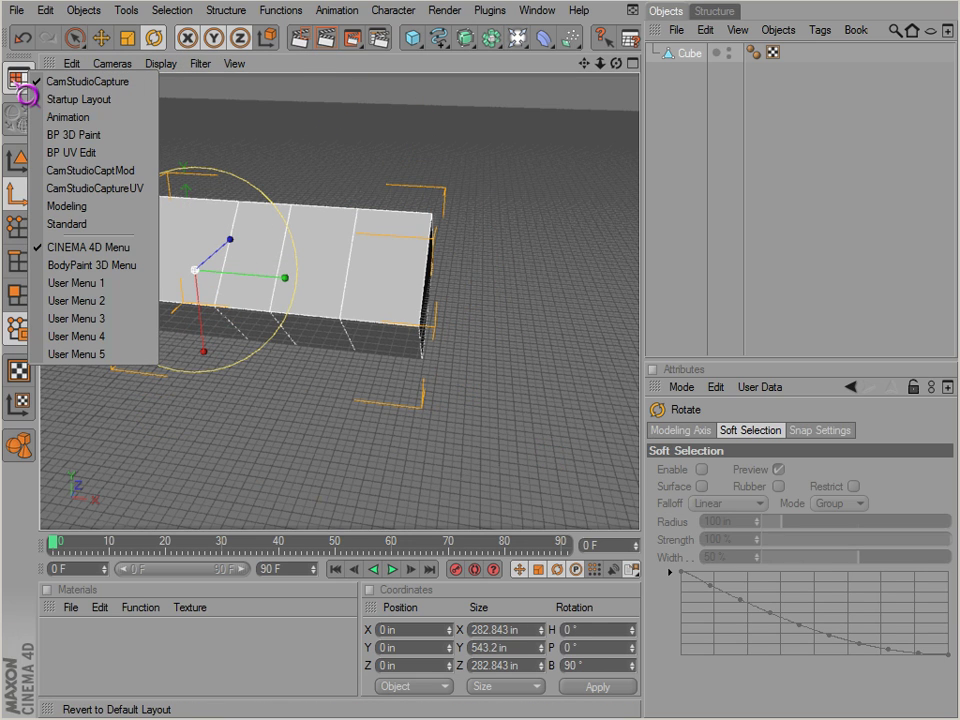
pyautogui.click(72, 152)
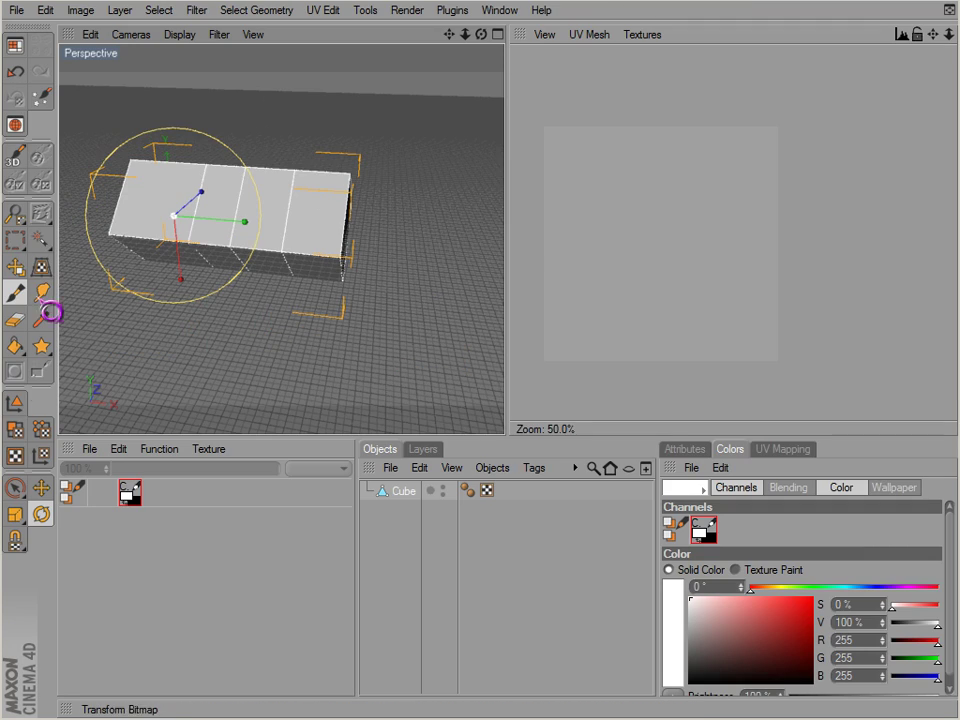
pyautogui.click(16, 430)
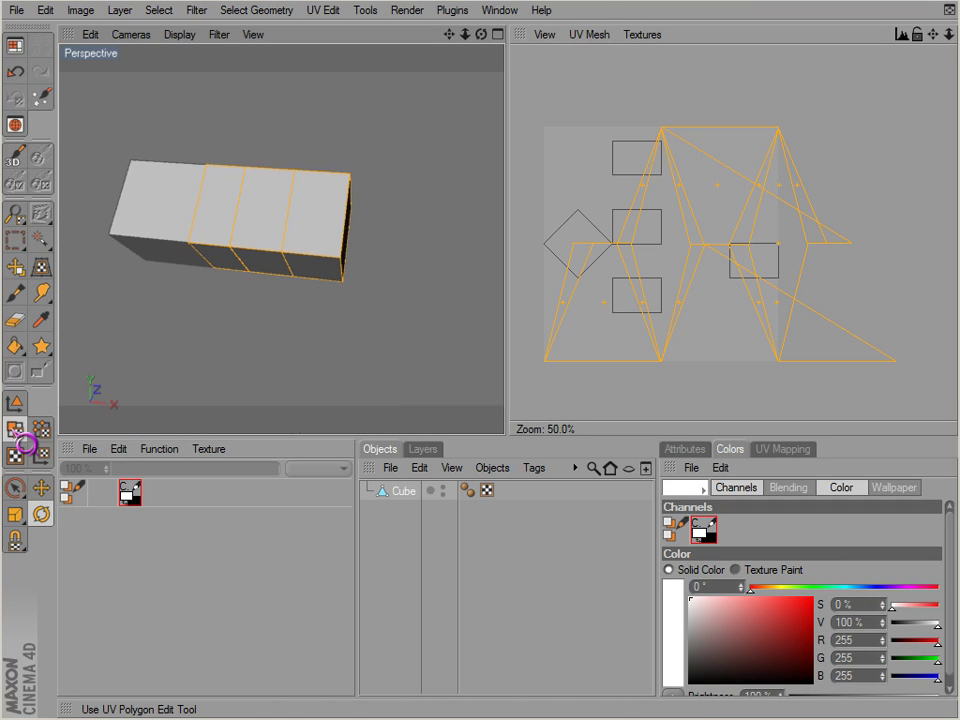
pyautogui.click(785, 450)
pyautogui.click(796, 558)
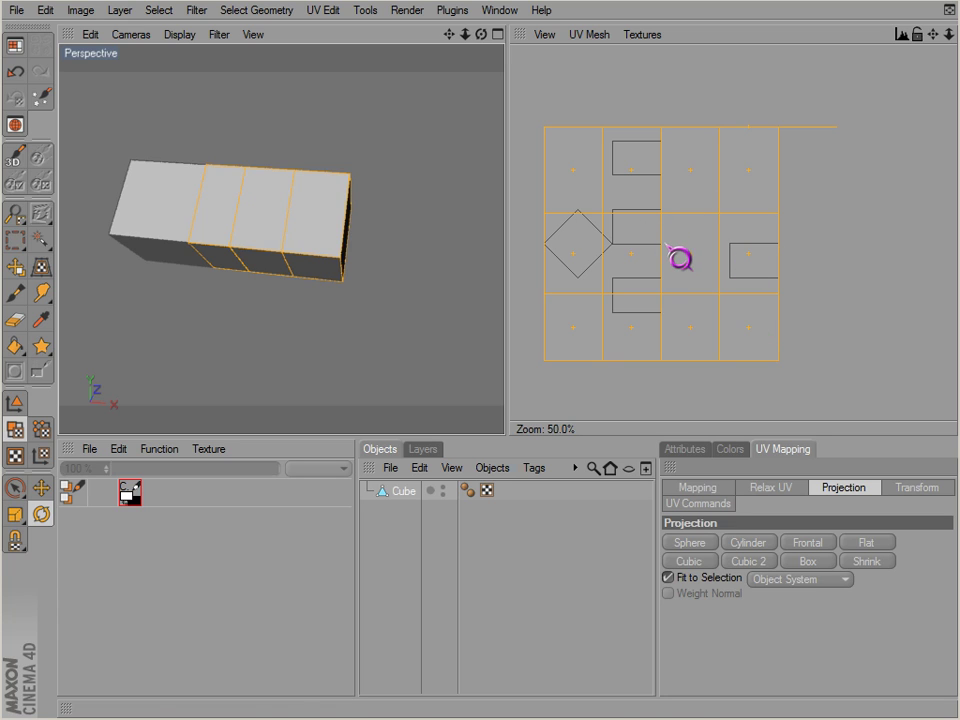
# Move the selected cylinder-projected UV polygons sideways, clear of the canvas and the remaining UV polygons.
pyautogui.keyDown('alt'); pyautogui.moveTo(318, 249); pyautogui.dragTo(344, 266, button='middle'); pyautogui.keyUp('alt')
pyautogui.keyDown('alt'); pyautogui.moveTo(277, 250); pyautogui.dragTo(298, 250); pyautogui.keyUp('alt')
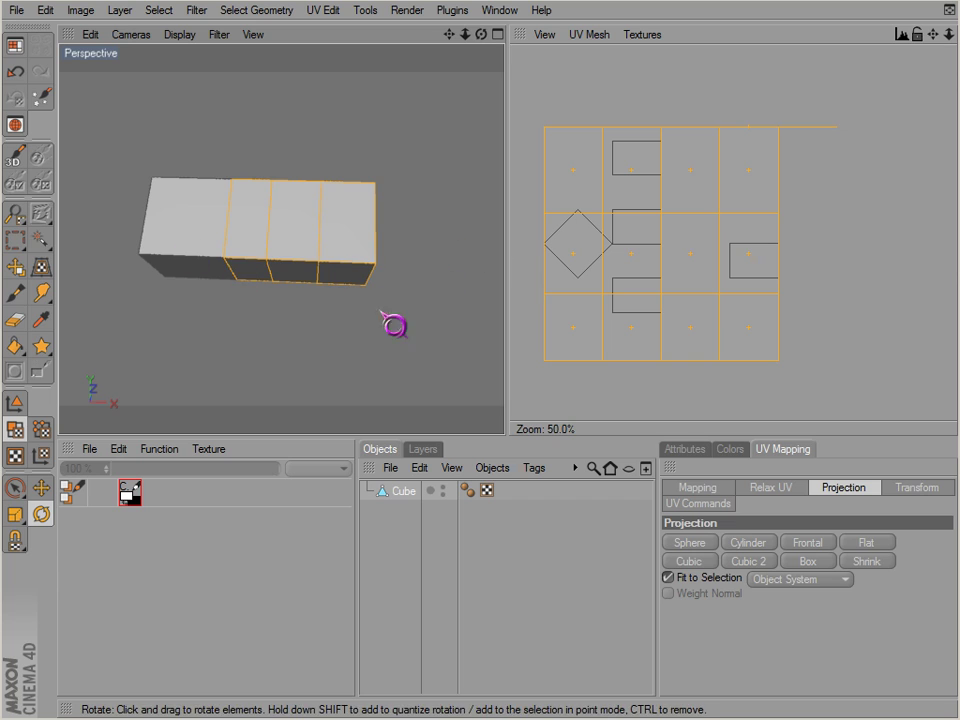
pyautogui.moveTo(544, 360); pyautogui.dragTo(539, 421)
pyautogui.hotkey('ctrl', 'z')
pyautogui.press('e')
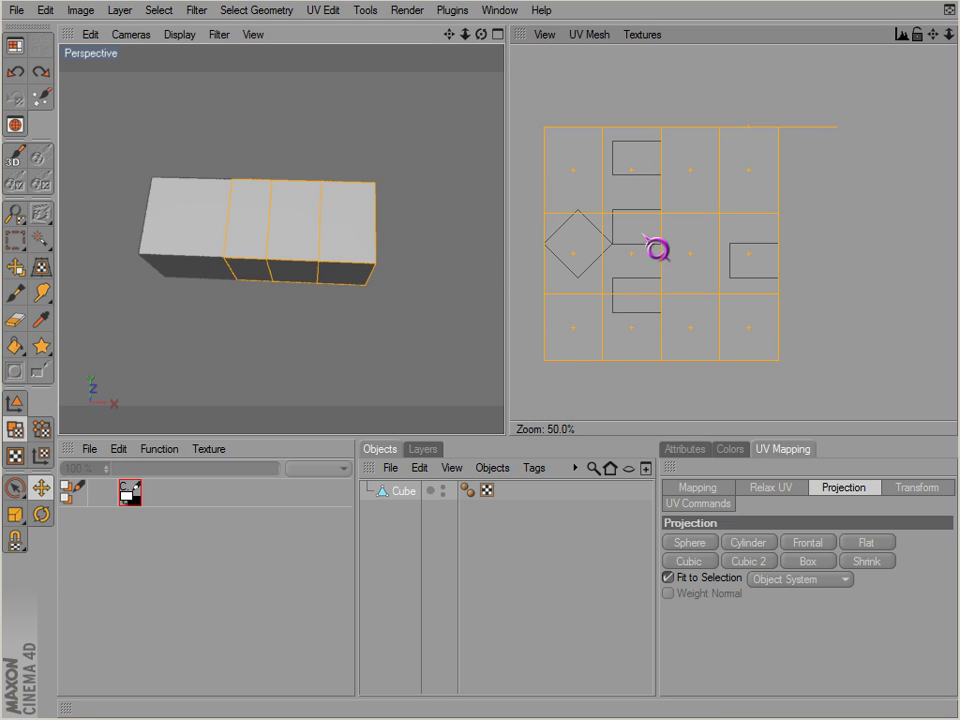
pyautogui.moveTo(655, 240); pyautogui.dragTo(657, 270)
pyautogui.keyDown('alt'); pyautogui.moveTo(621, 283); pyautogui.dragTo(487, 282, button='middle'); pyautogui.keyUp('alt')
pyautogui.moveTo(614, 202); pyautogui.dragTo(761, 230)
pyautogui.press('space')
# Select each column of the cylinder-projected UV mesh in turn to examine which side of the cube it covers.
pyautogui.click(676, 339)
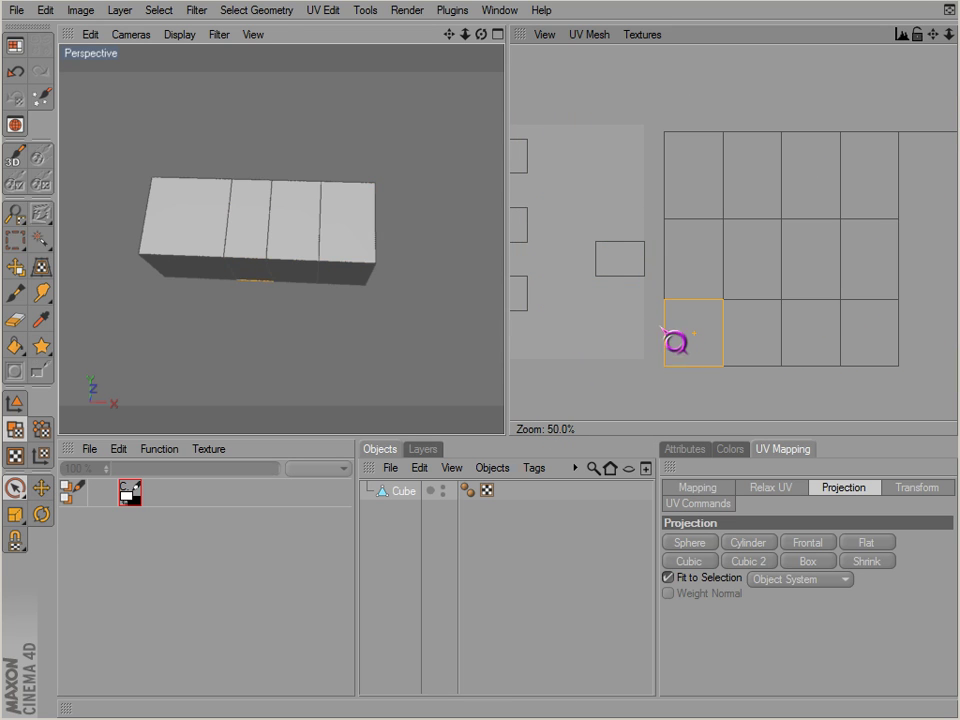
pyautogui.moveTo(663, 337); pyautogui.dragTo(643, 204)
pyautogui.keyDown('alt'); pyautogui.moveTo(416, 229); pyautogui.dragTo(510, 439); pyautogui.keyUp('alt')
pyautogui.moveTo(739, 343); pyautogui.dragTo(733, 260)
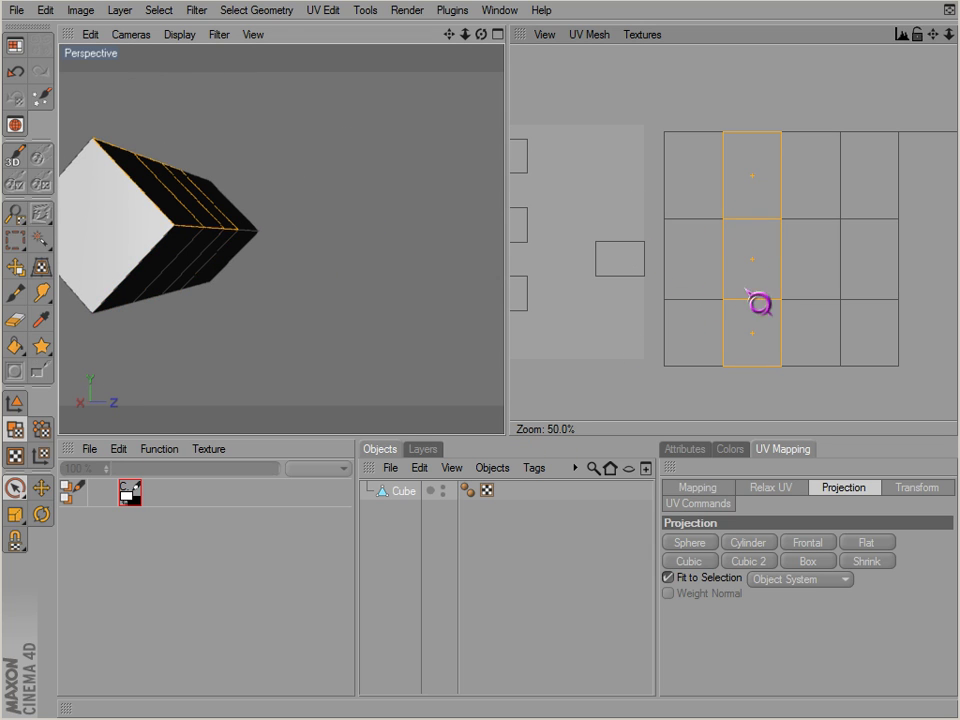
pyautogui.moveTo(808, 315); pyautogui.dragTo(819, 221)
pyautogui.keyDown('alt'); pyautogui.moveTo(375, 272); pyautogui.dragTo(517, 448); pyautogui.keyUp('alt')
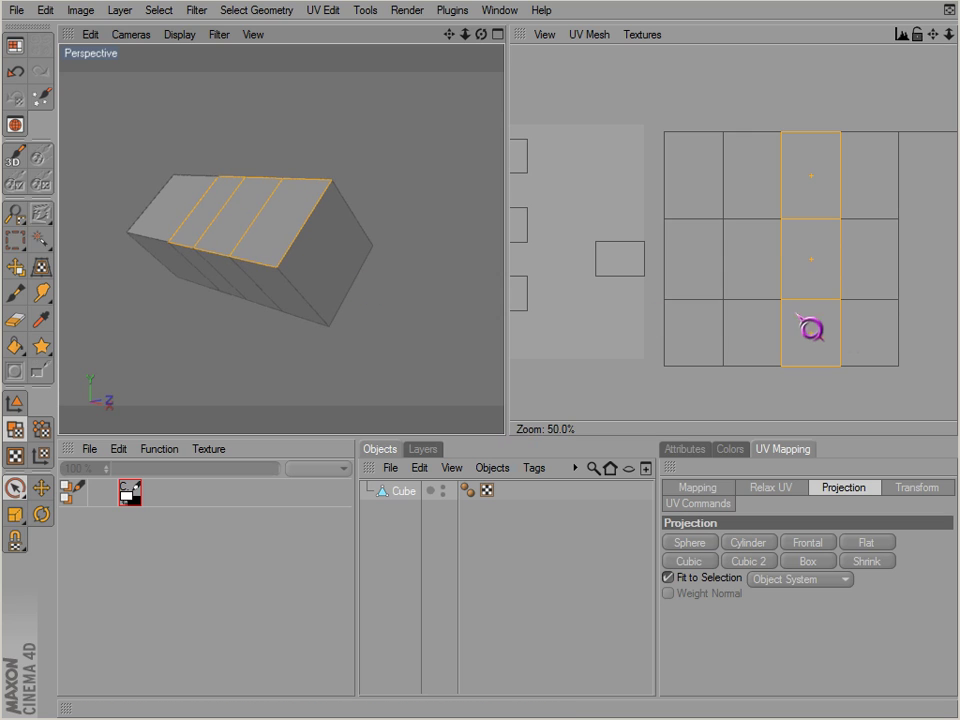
pyautogui.moveTo(875, 332); pyautogui.dragTo(876, 182)
pyautogui.keyDown('alt'); pyautogui.moveTo(400, 290); pyautogui.dragTo(387, 335); pyautogui.keyUp('alt')
# Select the flat line along the upper edge of the UV mesh to examine which cube face it represents.
pyautogui.moveTo(931, 119); pyautogui.dragTo(917, 143)
pyautogui.moveTo(436, 274)
pyautogui.keyDown('alt'); pyautogui.mouseDown()
pyautogui.moveTo(508, 440)
pyautogui.moveTo(436, 290)
pyautogui.mouseUp(); pyautogui.keyUp('alt')
pyautogui.keyDown('alt'); pyautogui.moveTo(853, 148); pyautogui.dragTo(876, 183, button='middle'); pyautogui.keyUp('alt')
pyautogui.click(797, 156)
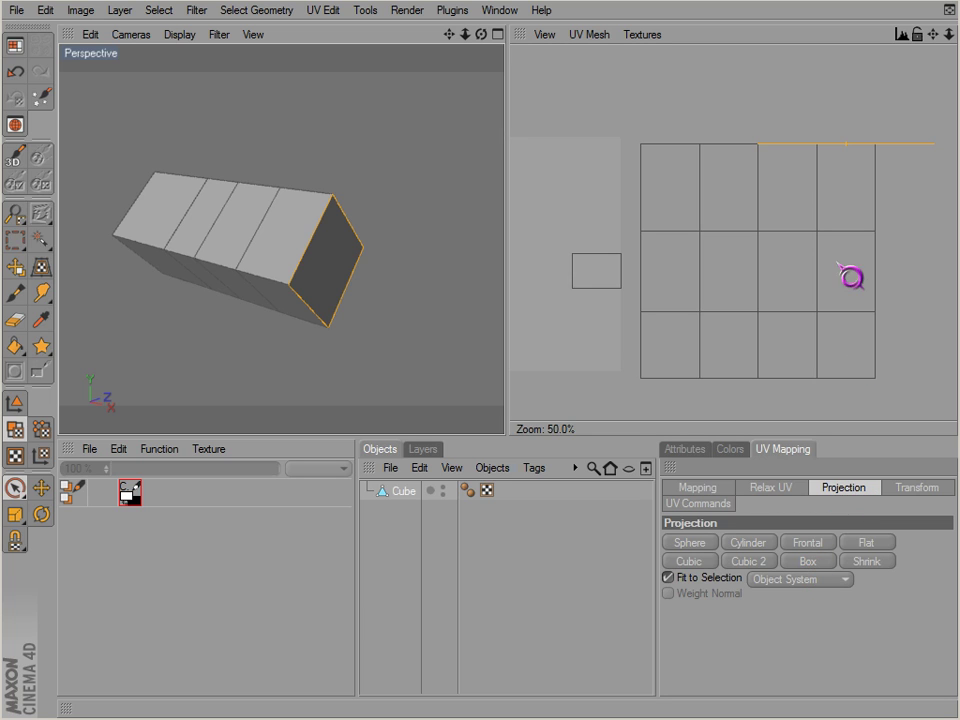
# Select all the cylinder-projected UV polygons again, including the end face, and apply the Box projection.
pyautogui.moveTo(635, 125)
pyautogui.mouseDown()
pyautogui.moveTo(731, 300)
pyautogui.moveTo(804, 298)
pyautogui.moveTo(826, 269)
pyautogui.mouseUp()
pyautogui.moveTo(803, 143); pyautogui.dragTo(847, 352)
pyautogui.click(828, 558)
pyautogui.scroll(-1, 740, 293)
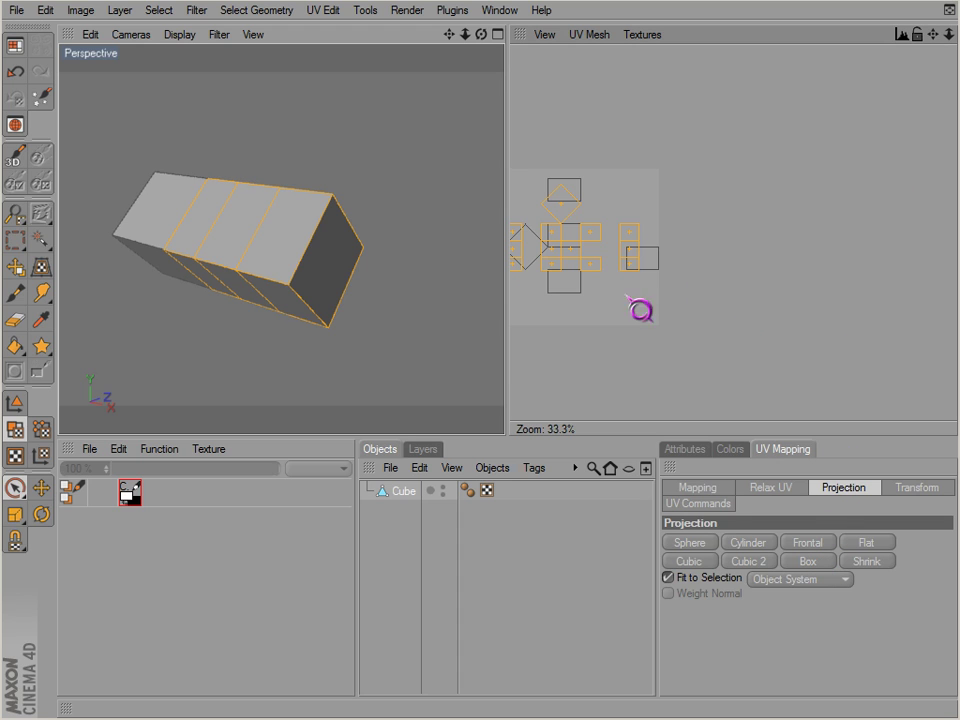
# Move the box-projected UV polygons below the canvas, away from the unselected UV polygons.
pyautogui.keyDown('alt'); pyautogui.moveTo(540, 422); pyautogui.dragTo(661, 423, button='middle'); pyautogui.keyUp('alt')
pyautogui.scroll(1, 581, 313)
pyautogui.keyDown('alt'); pyautogui.moveTo(507, 436); pyautogui.dragTo(358, 275); pyautogui.keyUp('alt')
pyautogui.press('e')
pyautogui.moveTo(688, 245); pyautogui.dragTo(695, 397)
pyautogui.moveTo(733, 329); pyautogui.dragTo(706, 329)
pyautogui.keyDown('alt'); pyautogui.moveTo(733, 329); pyautogui.dragTo(734, 184, button='middle'); pyautogui.keyUp('alt')
pyautogui.moveTo(714, 321); pyautogui.dragTo(740, 352)
pyautogui.press('space')
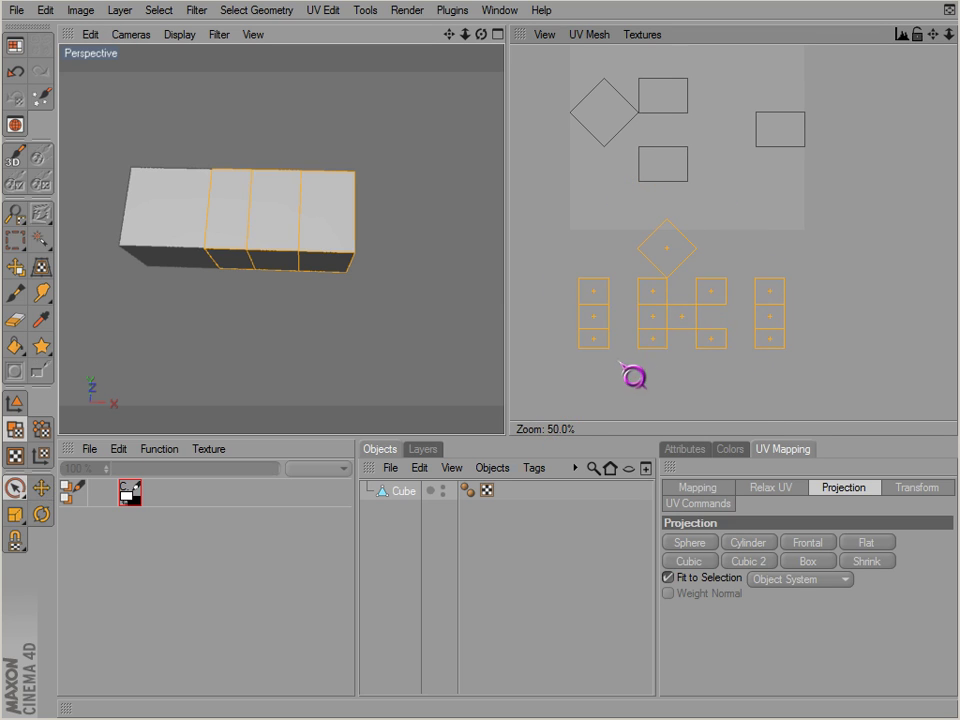
# Select each box-projected UV column and the diamond in turn to examine their matching cube faces, and clear the selection.
pyautogui.click(619, 365)
pyautogui.moveTo(598, 359); pyautogui.dragTo(594, 298)
pyautogui.keyDown('alt'); pyautogui.moveTo(502, 291); pyautogui.dragTo(604, 371); pyautogui.keyUp('alt')
pyautogui.click(653, 316)
pyautogui.moveTo(653, 313); pyautogui.dragTo(650, 292)
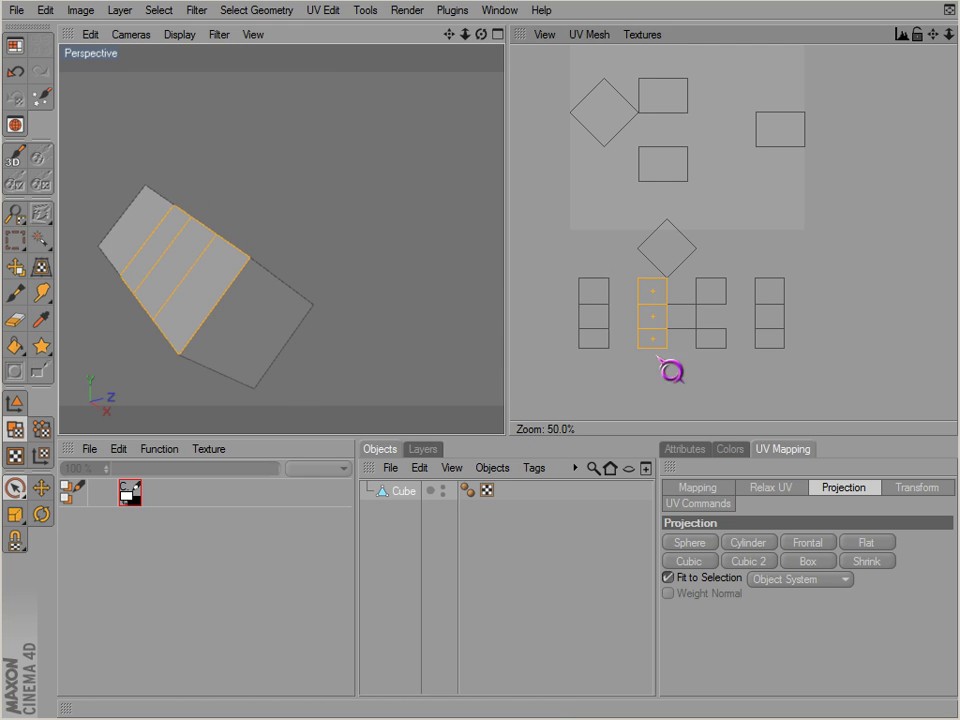
pyautogui.keyDown('alt'); pyautogui.moveTo(300, 300); pyautogui.dragTo(504, 434); pyautogui.keyUp('alt')
pyautogui.moveTo(716, 342); pyautogui.dragTo(508, 284)
pyautogui.moveTo(763, 354); pyautogui.dragTo(771, 284)
pyautogui.keyDown('alt'); pyautogui.moveTo(292, 225); pyautogui.dragTo(276, 261); pyautogui.keyUp('alt')
pyautogui.click(664, 240)
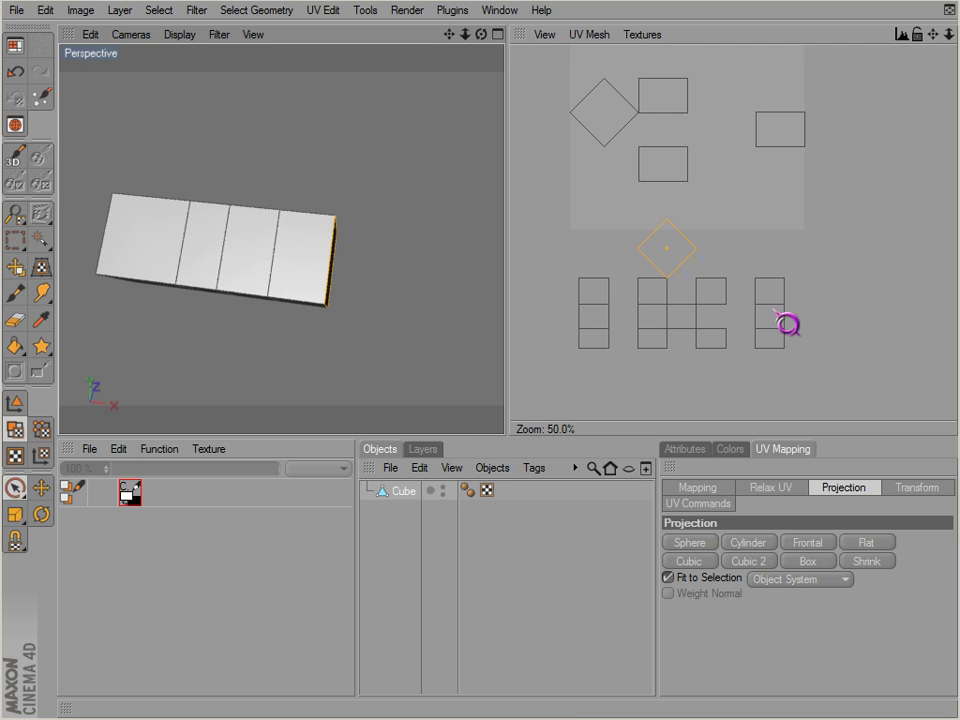
pyautogui.click(738, 245)
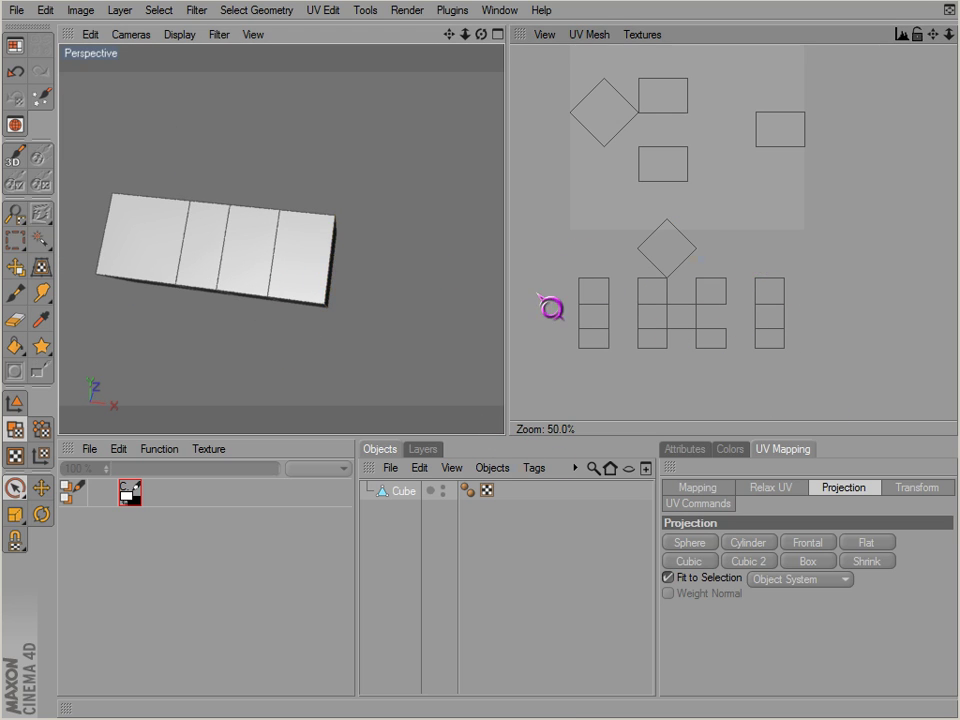
pyautogui.keyDown('alt'); pyautogui.moveTo(289, 272); pyautogui.dragTo(521, 448); pyautogui.keyUp('alt')
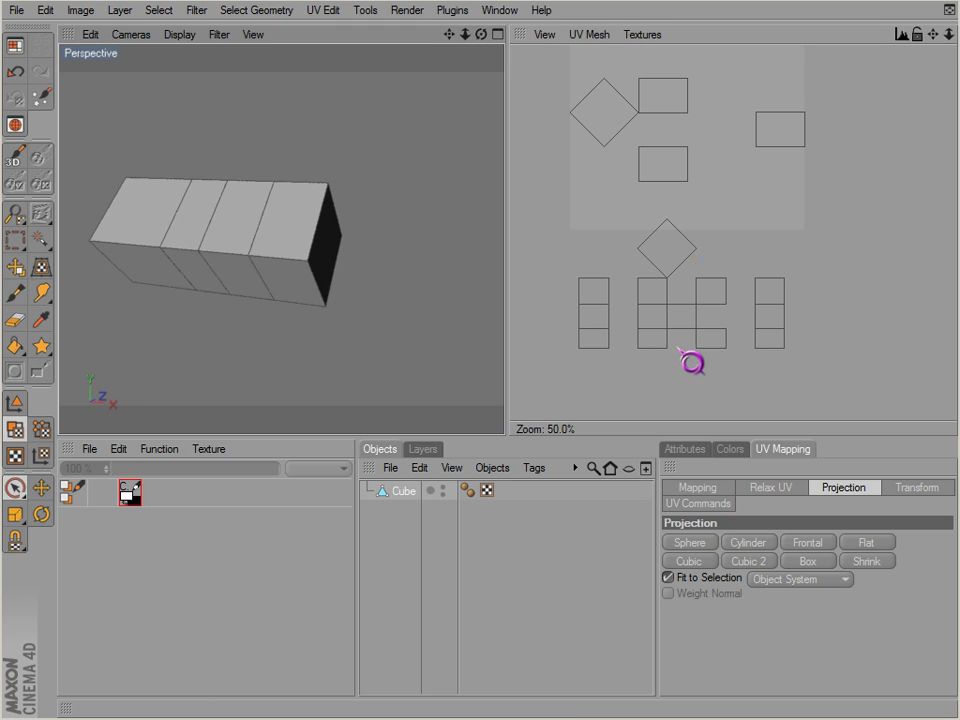
pyautogui.moveTo(605, 360); pyautogui.dragTo(776, 360)
pyautogui.keyDown('alt'); pyautogui.moveTo(422, 321); pyautogui.dragTo(600, 310); pyautogui.keyUp('alt')
pyautogui.click(757, 227)
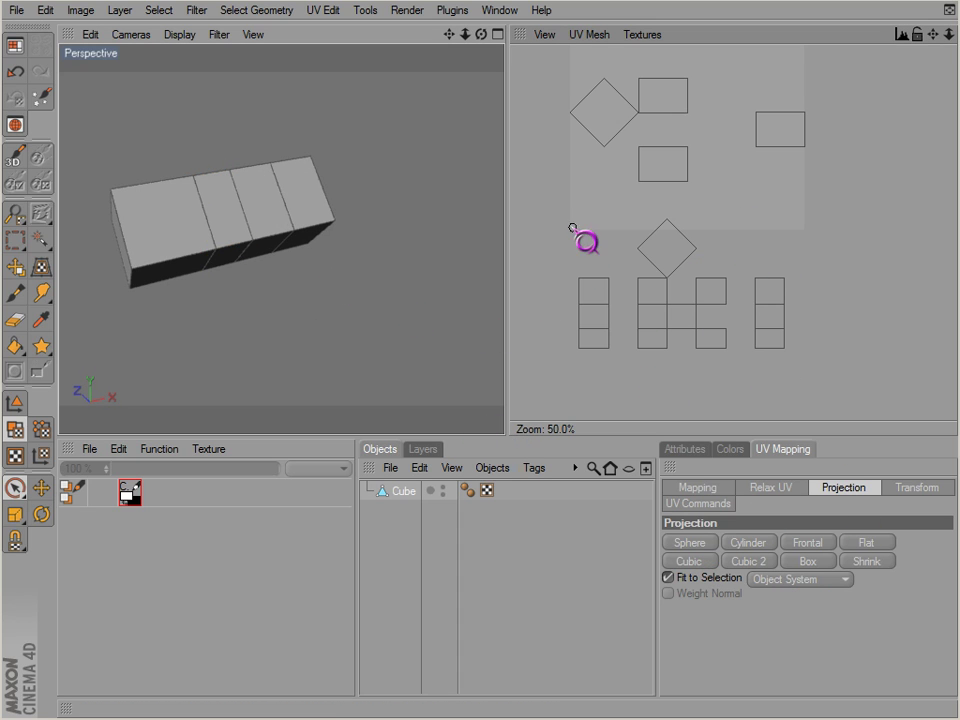
pyautogui.keyDown('alt'); pyautogui.moveTo(495, 375); pyautogui.dragTo(385, 233); pyautogui.keyUp('alt')
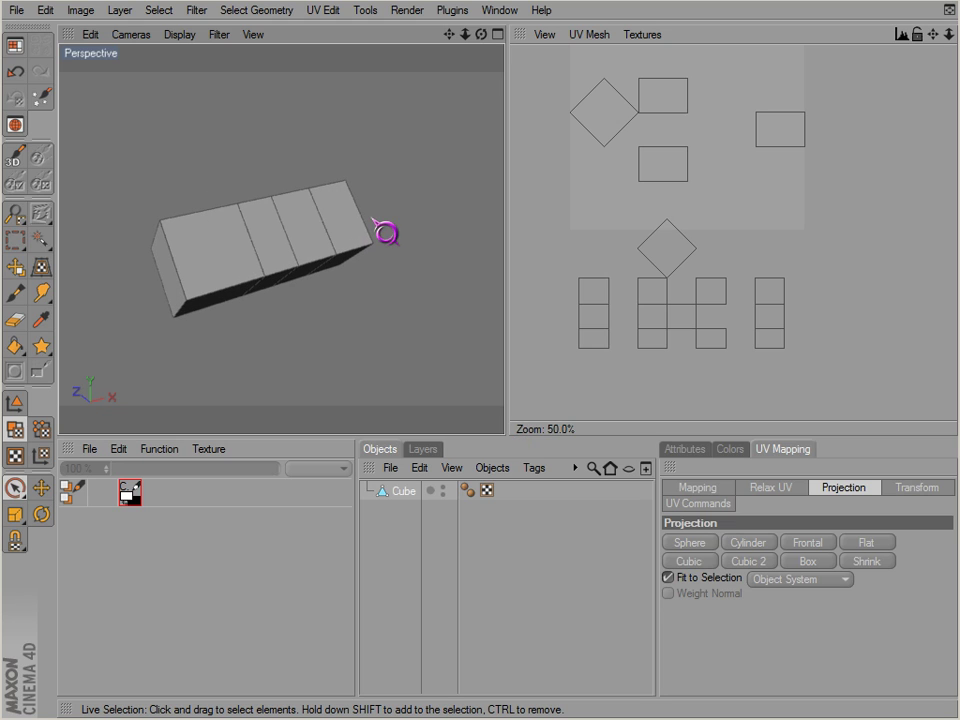